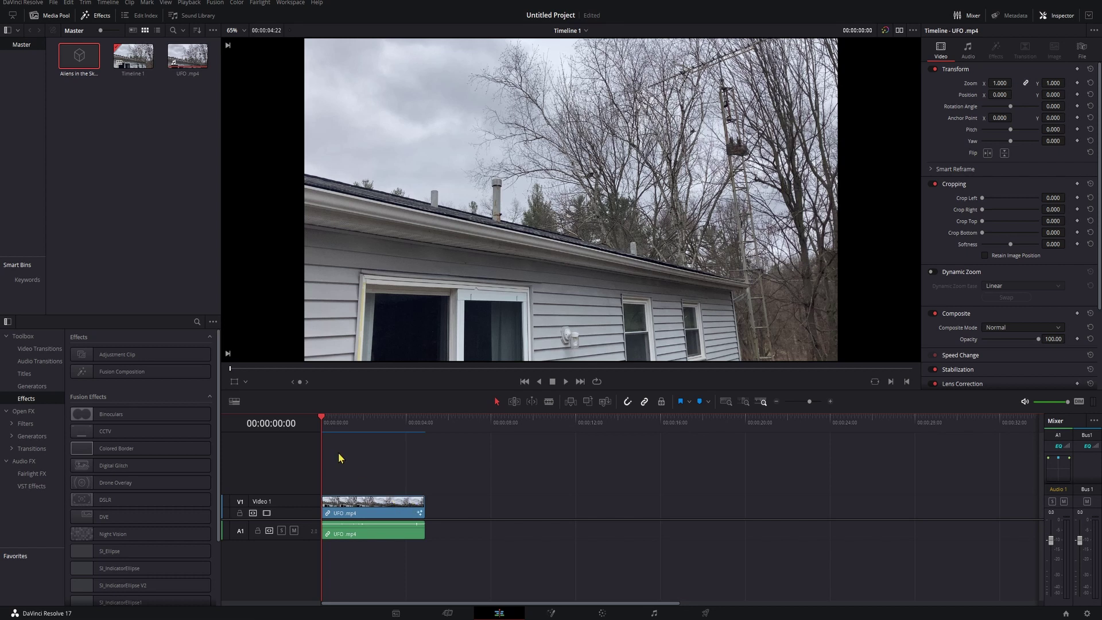
Play back the house clip and return to its first frame
{"action": "left_click", "coordinate": [321, 423]}
{"action": "key", "text": "space"}
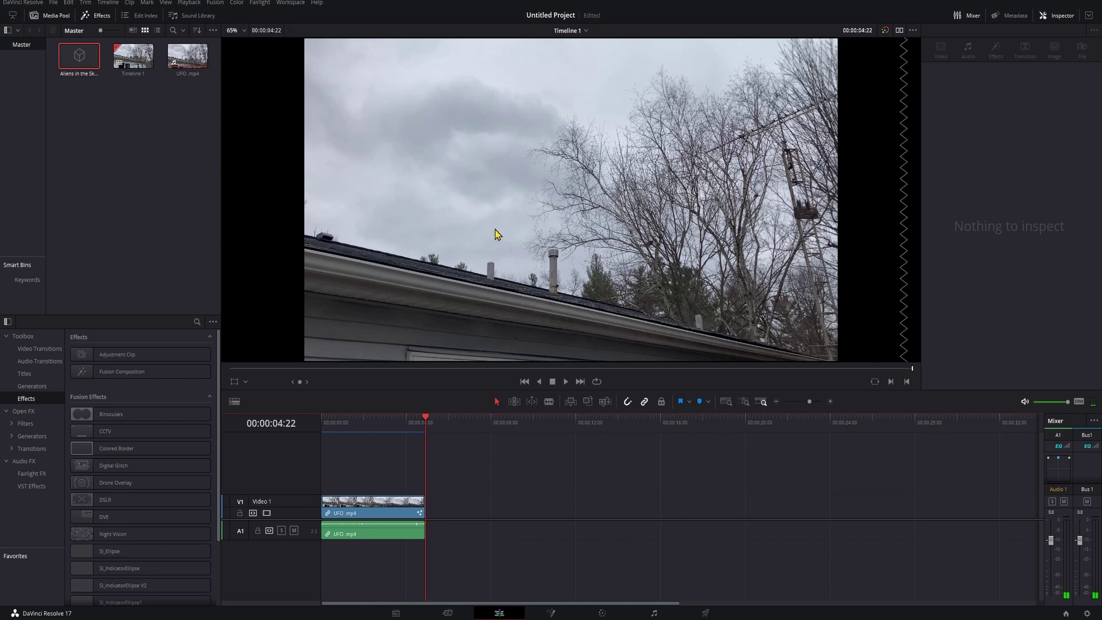
{"action": "key", "text": "Home"}
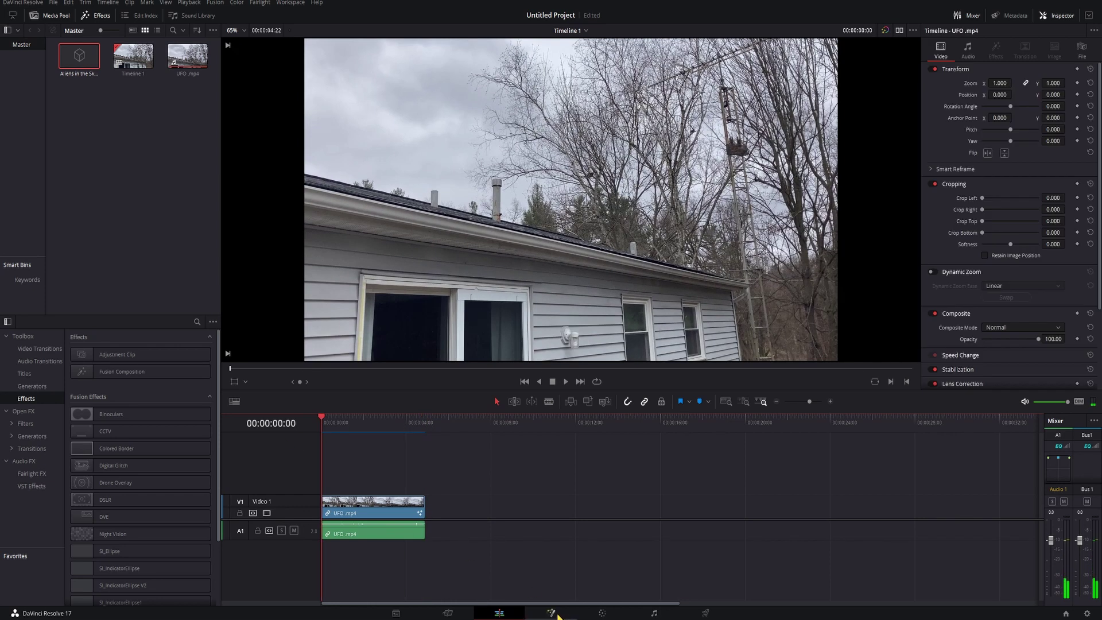
In Fusion, add a Camera Tracker node after MediaIn1 and move CameraTracker1 up in the graph
{"action": "left_click", "coordinate": [552, 613]}
{"action": "left_click_drag", "start_coordinate": [275, 515], "coordinate": [278, 521]}
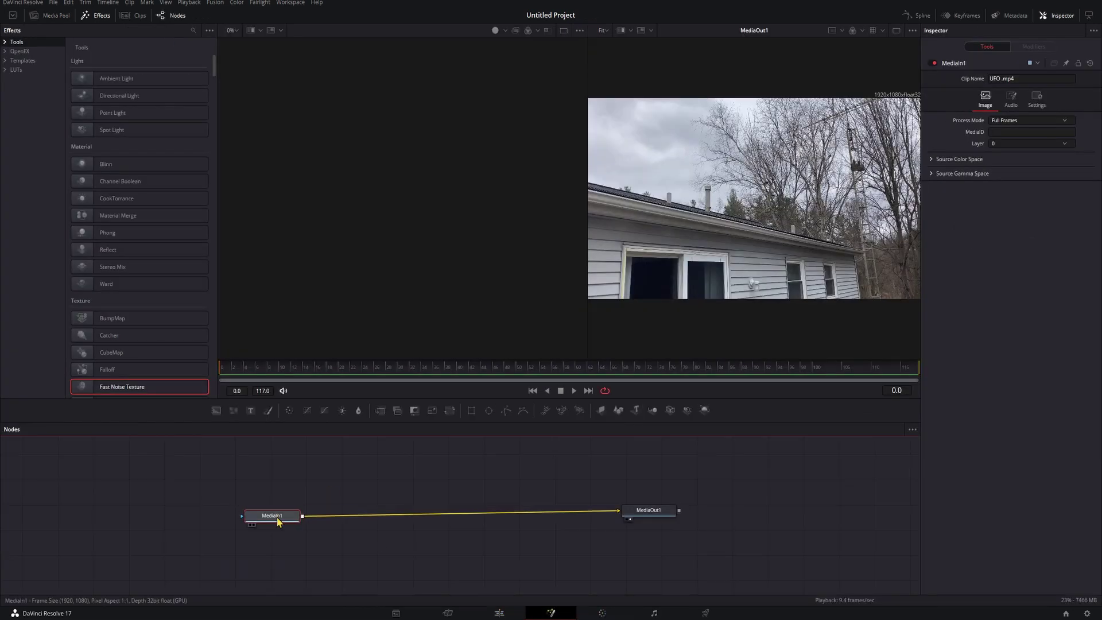
{"action": "key", "text": "shift+space"}
{"action": "type", "text": "Camera Tracker"}
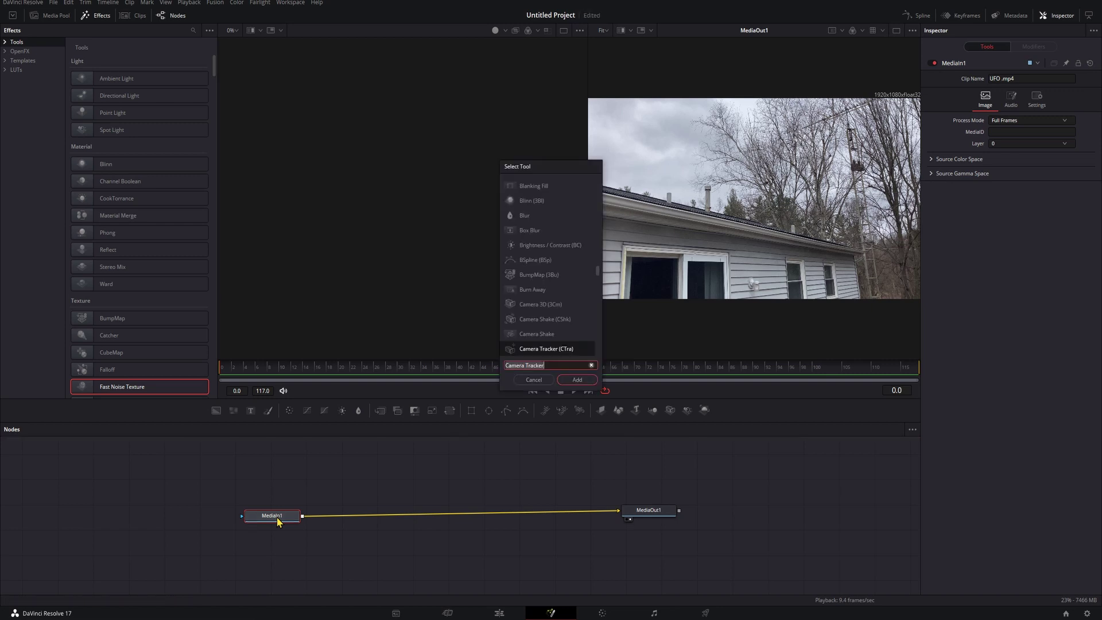
{"action": "key", "text": "BackSpace"}
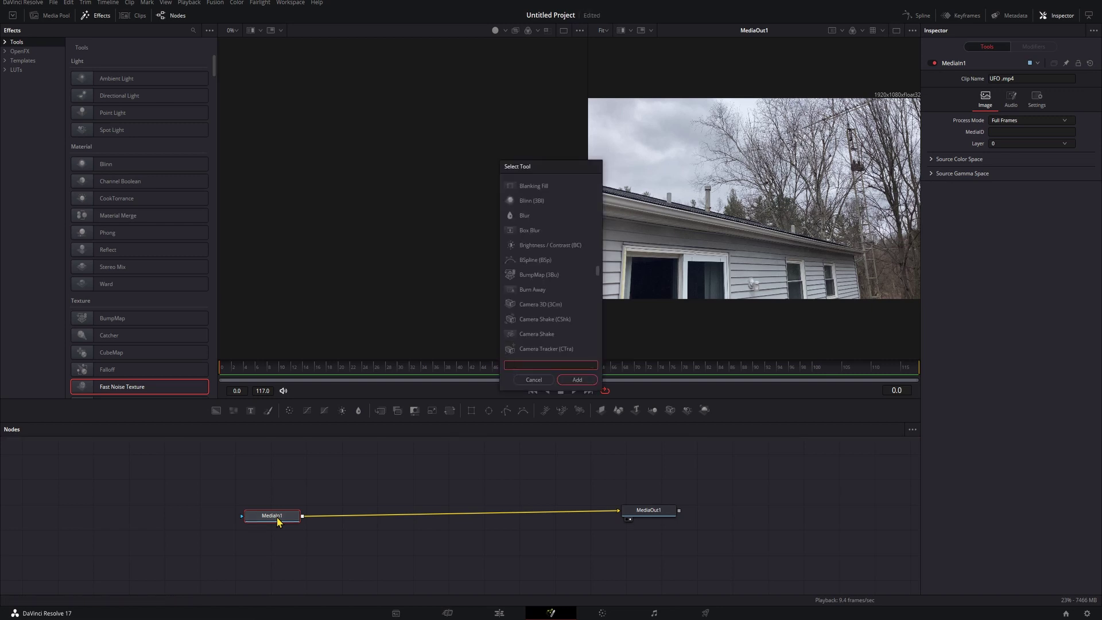
{"action": "type", "text": "camera tr"}
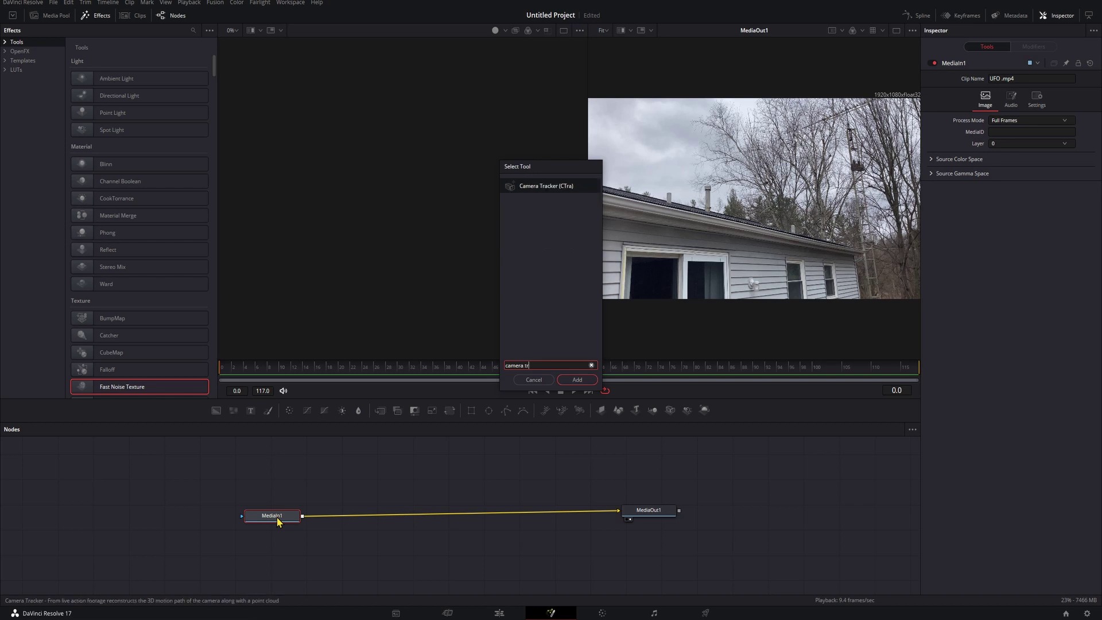
{"action": "key", "text": "Return"}
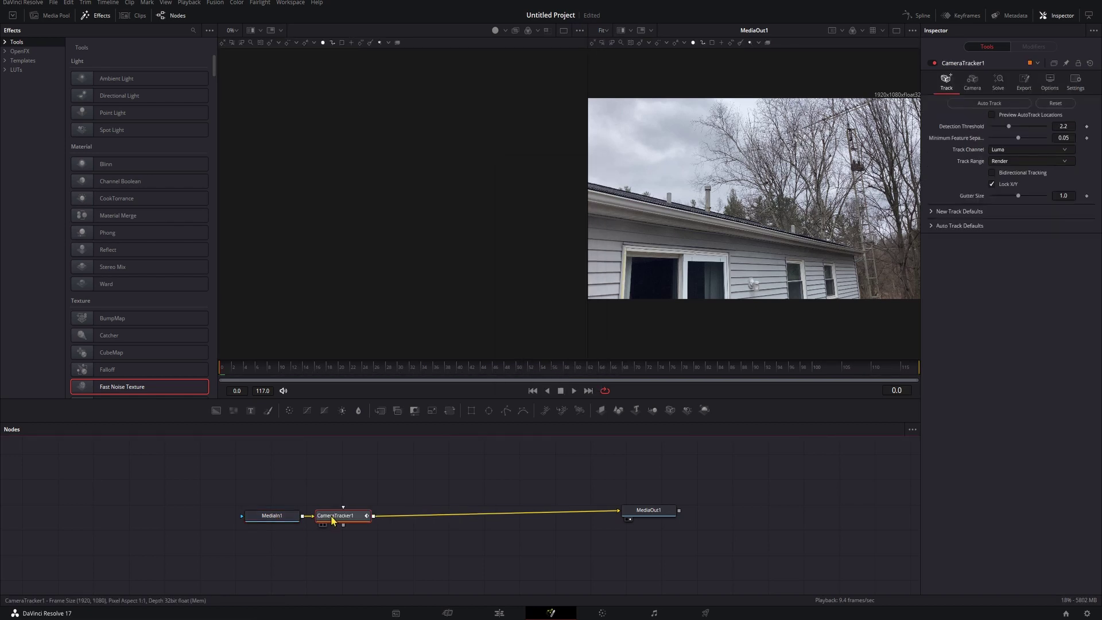
{"action": "left_click_drag", "start_coordinate": [333, 520], "coordinate": [454, 496]}
Change CameraTracker1's focal length from 25.0 to 3.99 mm in its camera settings
{"action": "left_click", "coordinate": [972, 83]}
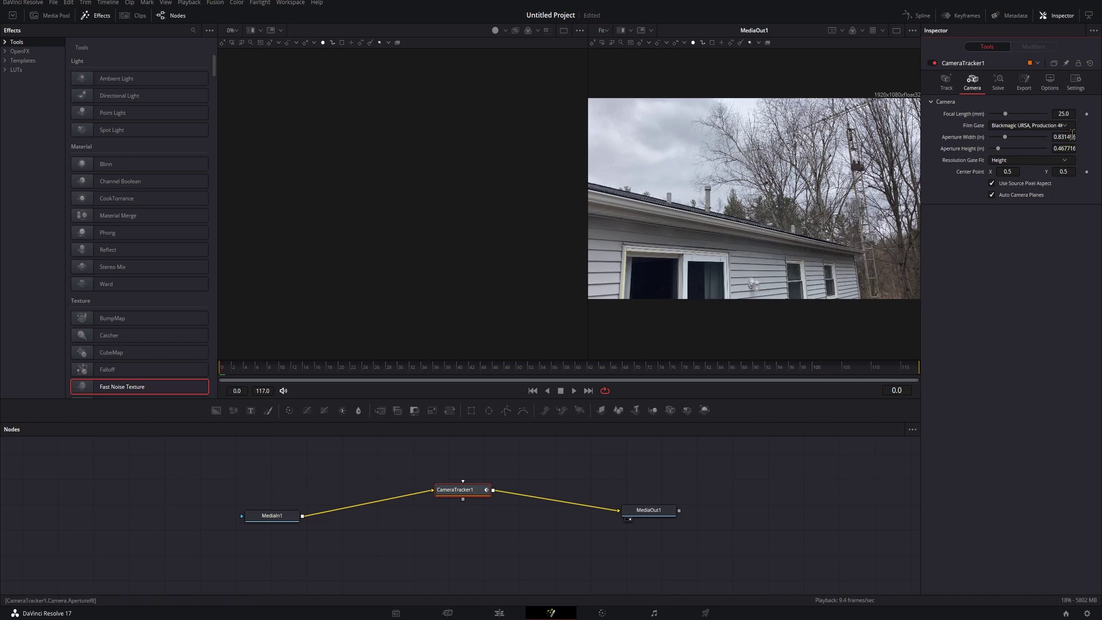
{"action": "left_click", "coordinate": [1071, 113]}
{"action": "type", "text": "3.99"}
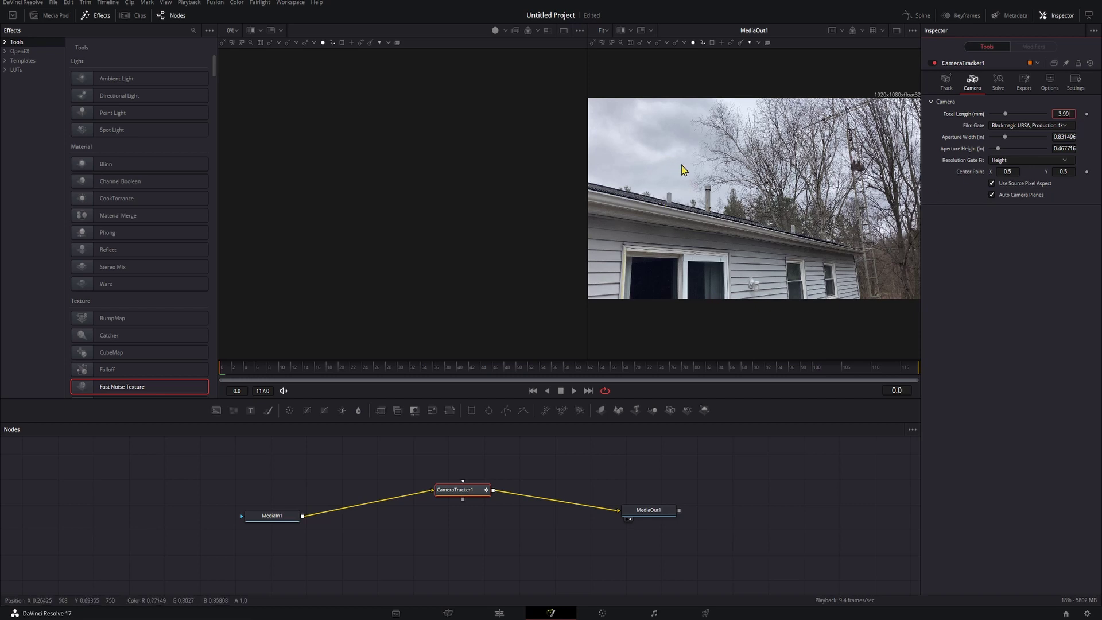
{"action": "left_click", "coordinate": [770, 204]}
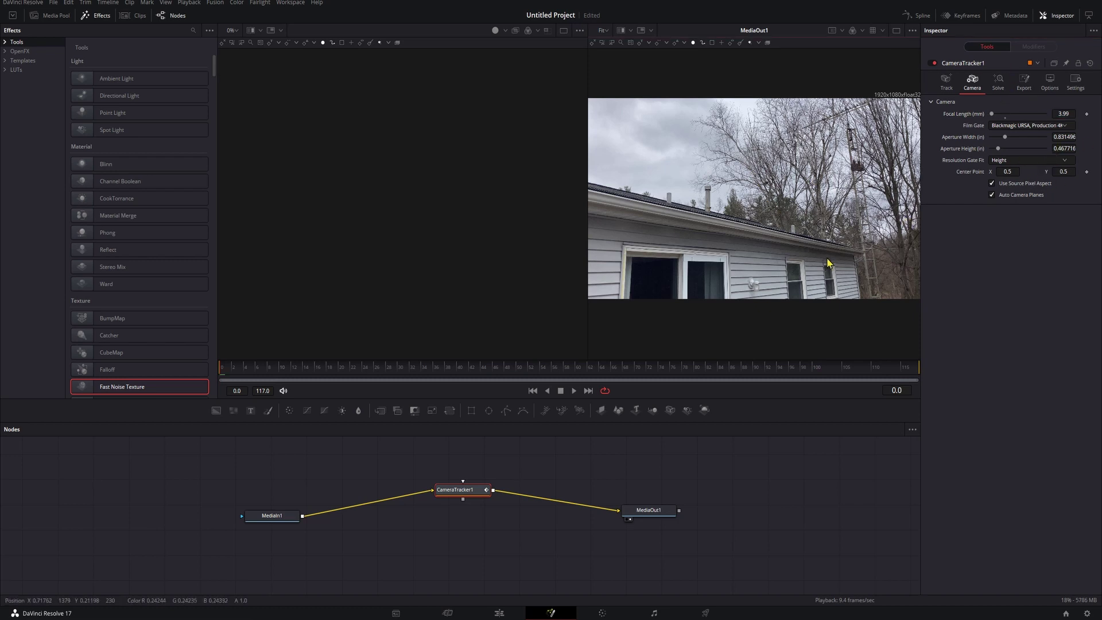
Try various detection threshold and feature separation values, then reset them to 2.2 and 0.05
{"action": "left_click", "coordinate": [945, 89]}
{"action": "left_click", "coordinate": [972, 83]}
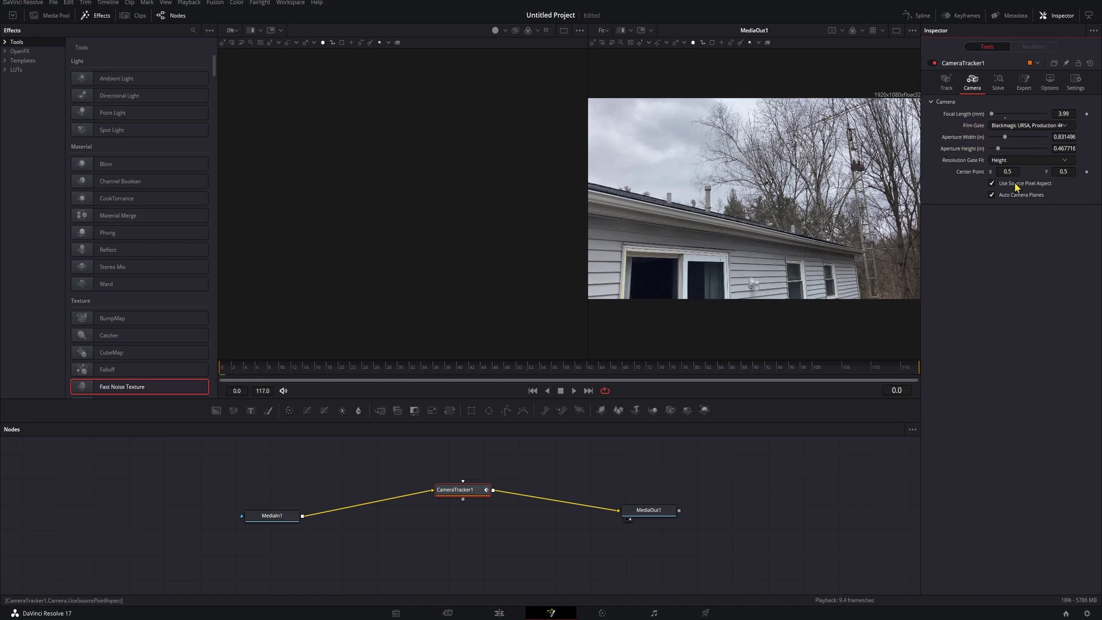
{"action": "left_click", "coordinate": [950, 85]}
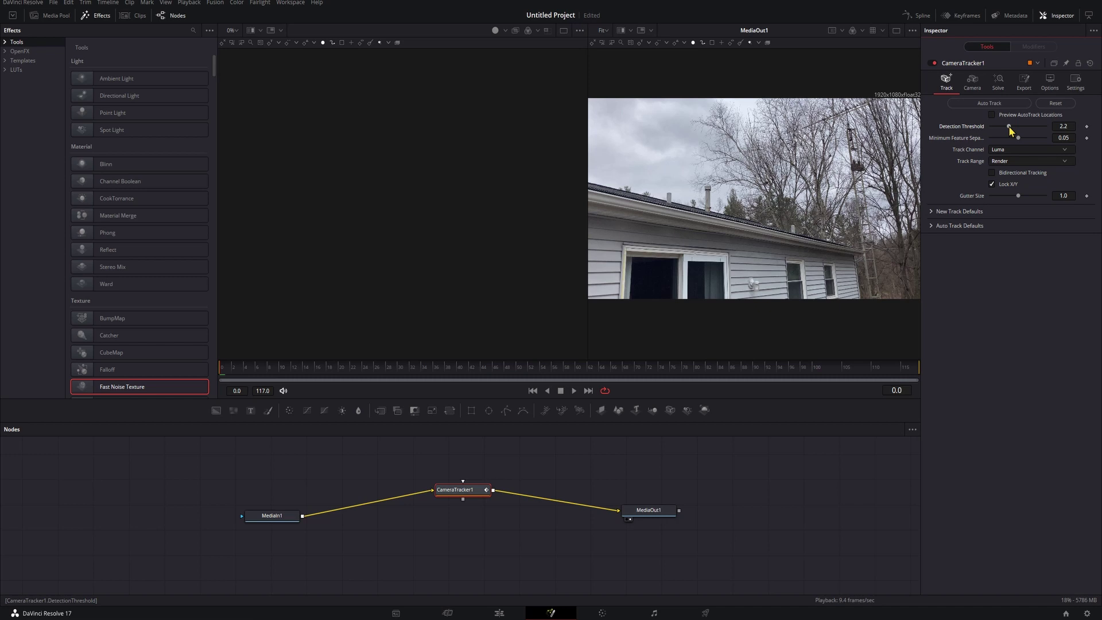
{"action": "left_click_drag", "start_coordinate": [1009, 128], "coordinate": [991, 129]}
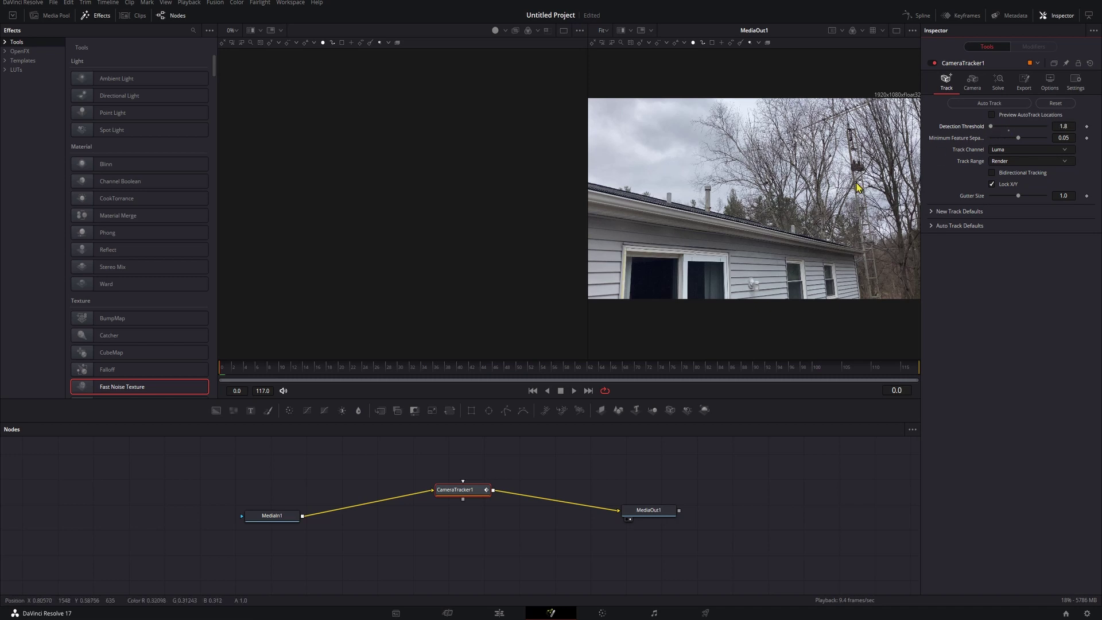
{"action": "left_click_drag", "start_coordinate": [991, 127], "coordinate": [1045, 126]}
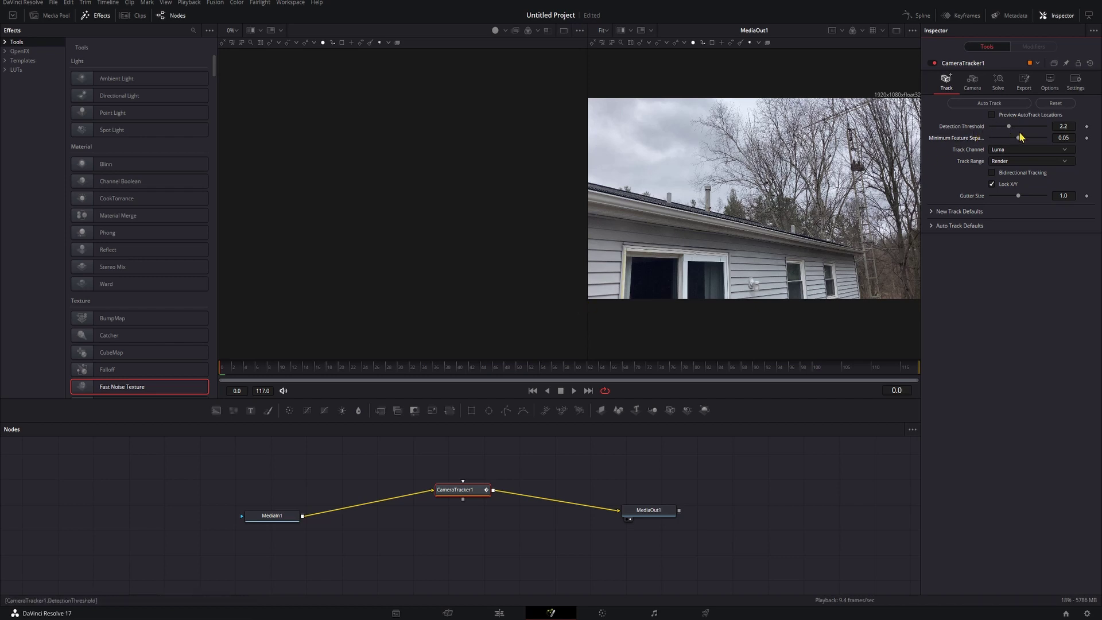
{"action": "left_click_drag", "start_coordinate": [1018, 137], "coordinate": [1034, 138]}
{"action": "left_click_drag", "start_coordinate": [1030, 139], "coordinate": [976, 145]}
{"action": "left_click_drag", "start_coordinate": [1008, 127], "coordinate": [969, 130]}
{"action": "left_click", "coordinate": [1009, 127]}
{"action": "left_click", "coordinate": [1018, 138]}
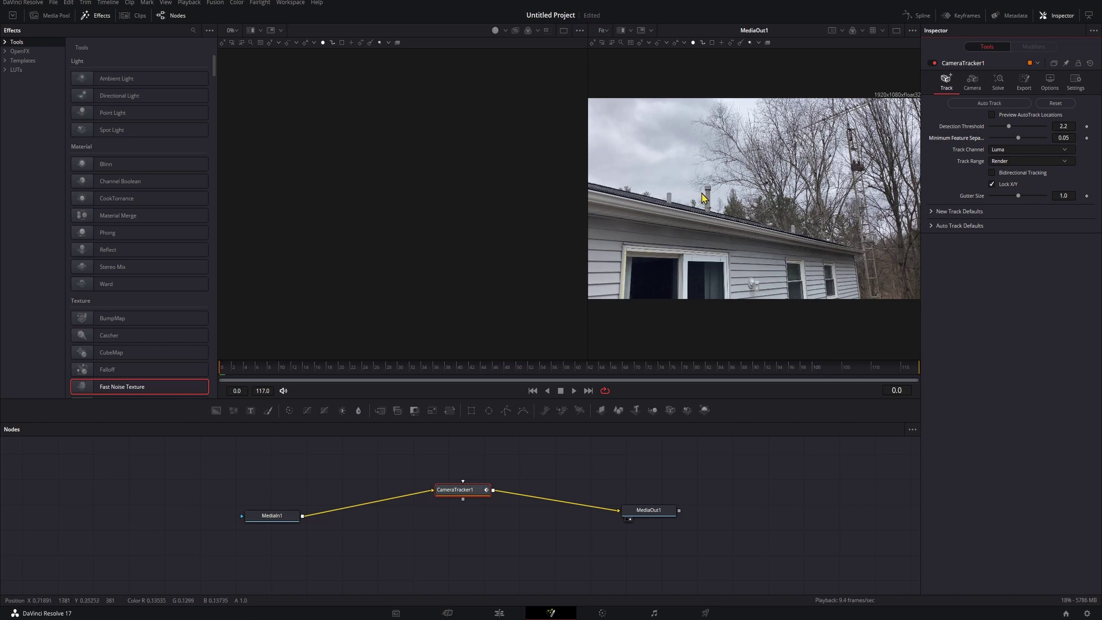
Auto-track all 118 frames, then scrub back to frame 12 to review the tracks
{"action": "left_click", "coordinate": [985, 105]}
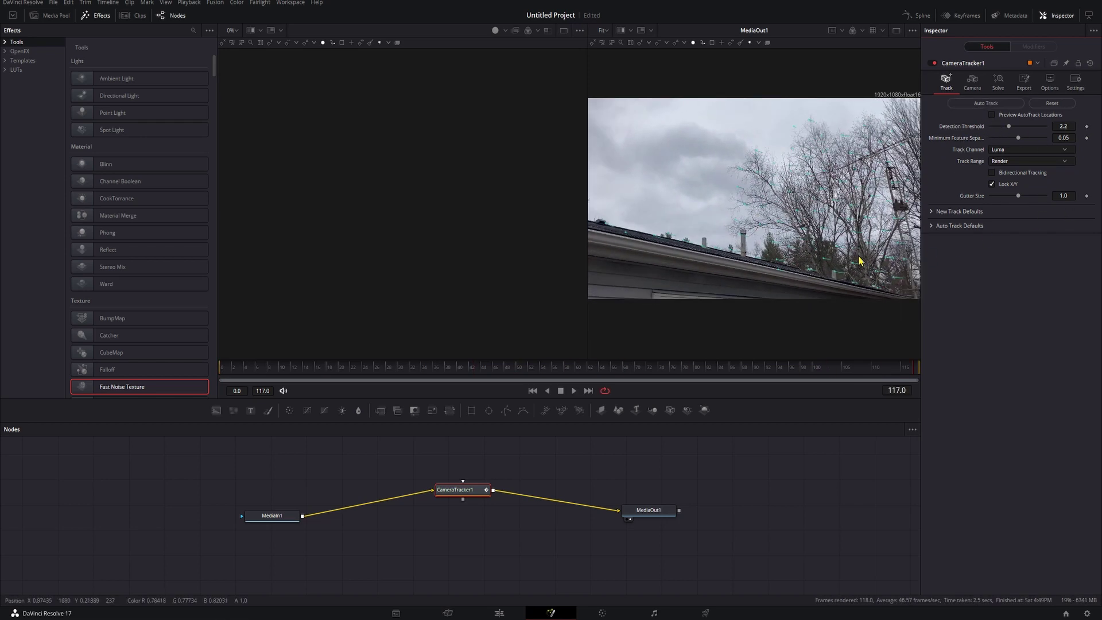
{"action": "left_click_drag", "start_coordinate": [811, 370], "coordinate": [386, 376]}
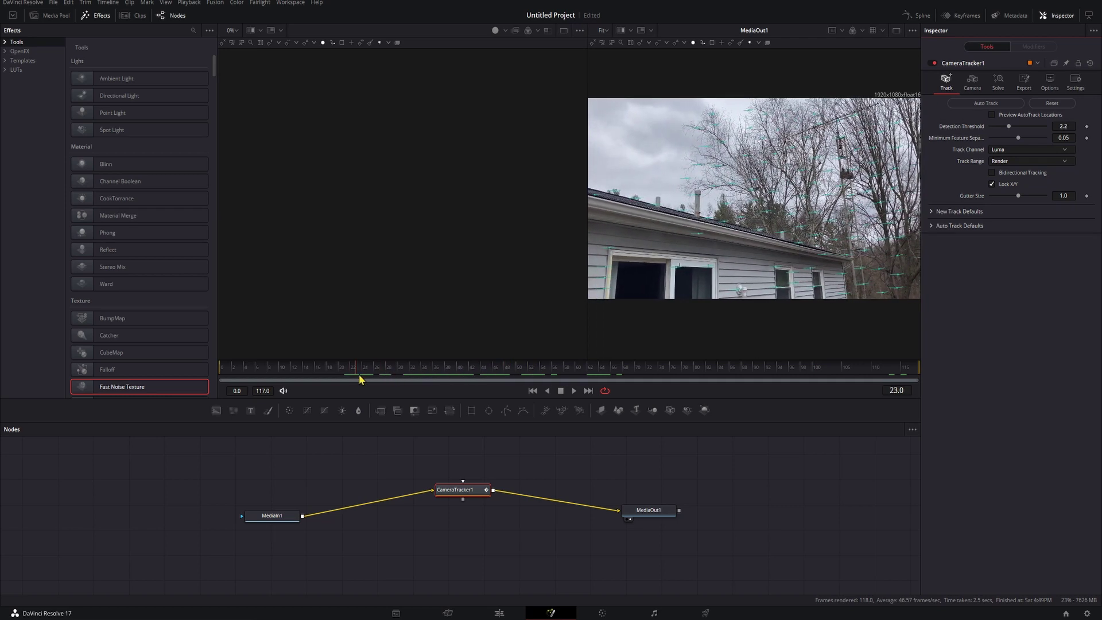
{"action": "left_click_drag", "start_coordinate": [360, 379], "coordinate": [206, 393]}
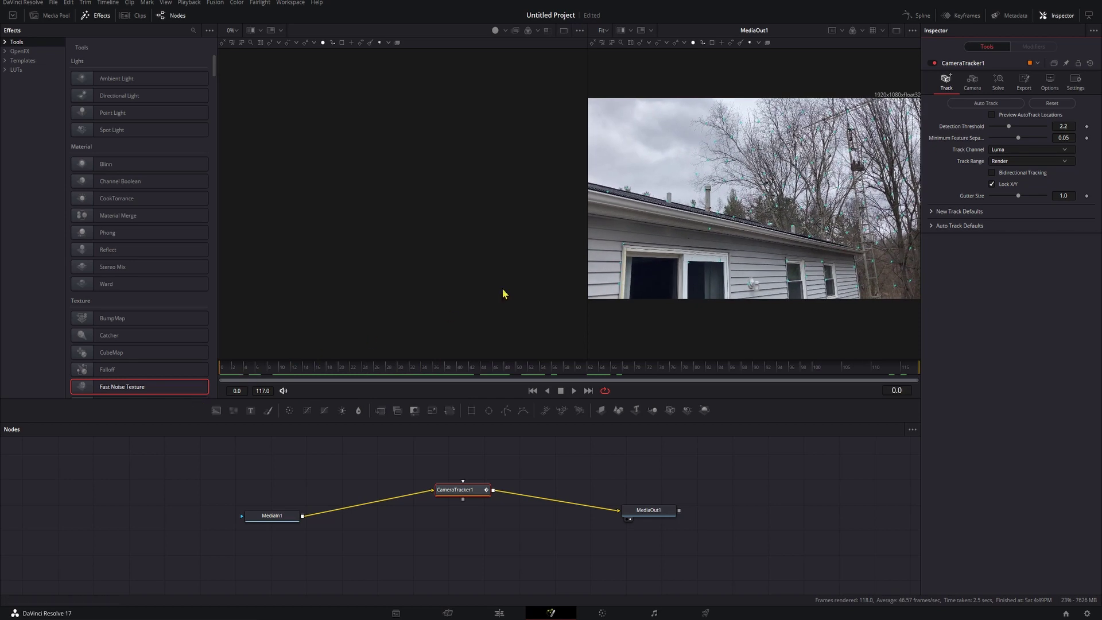
In Solve Options, set accept solve error 0.41, maximum track error 0.046 and maximum solve error 0.7
{"action": "left_click", "coordinate": [993, 89]}
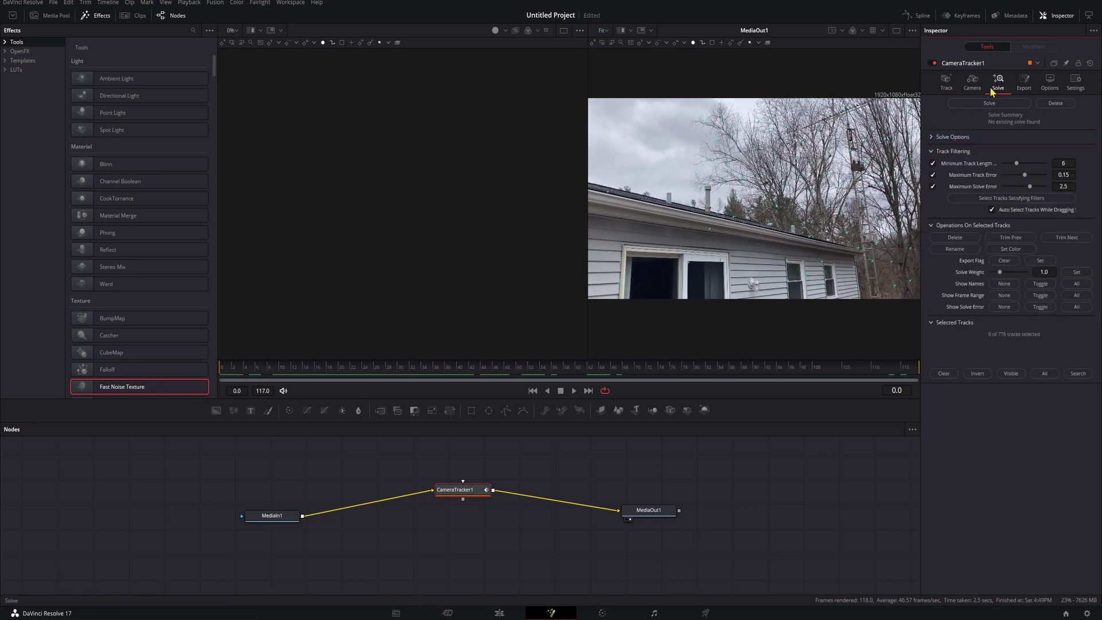
{"action": "left_click", "coordinate": [946, 140]}
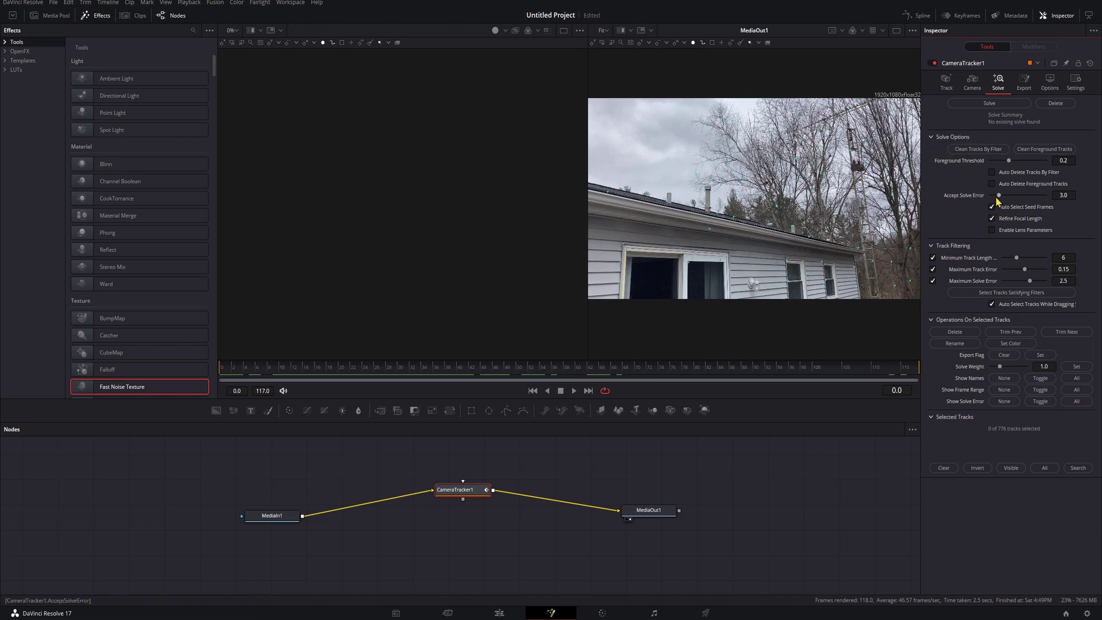
{"action": "left_click_drag", "start_coordinate": [1000, 197], "coordinate": [1055, 195]}
{"action": "key", "text": "ctrl+s"}
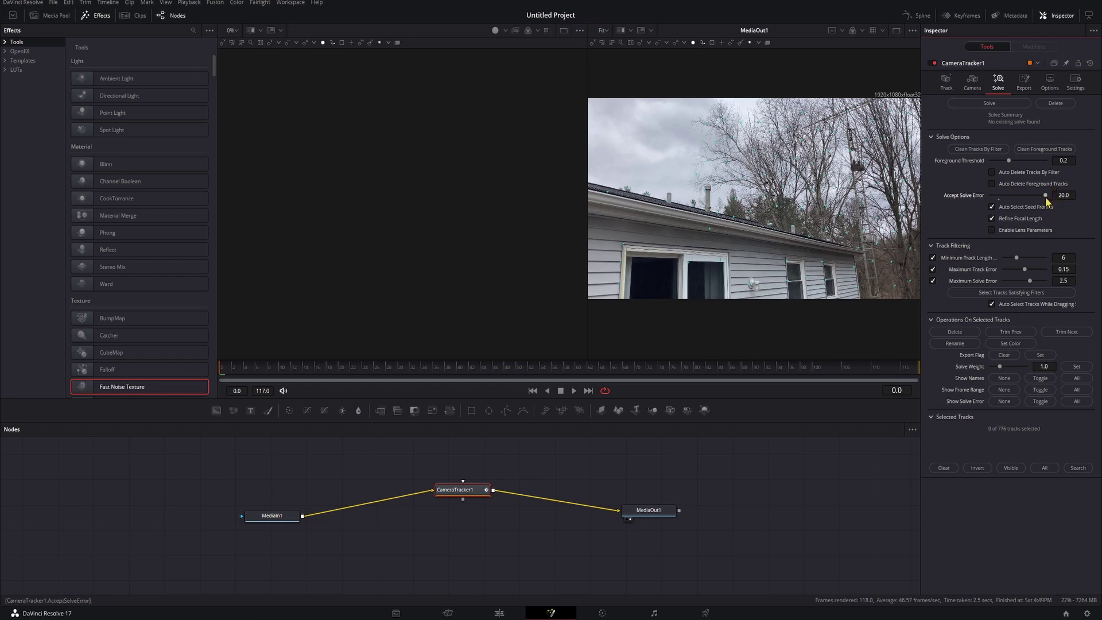
{"action": "left_click_drag", "start_coordinate": [1045, 197], "coordinate": [926, 198]}
{"action": "left_click_drag", "start_coordinate": [990, 197], "coordinate": [994, 200]}
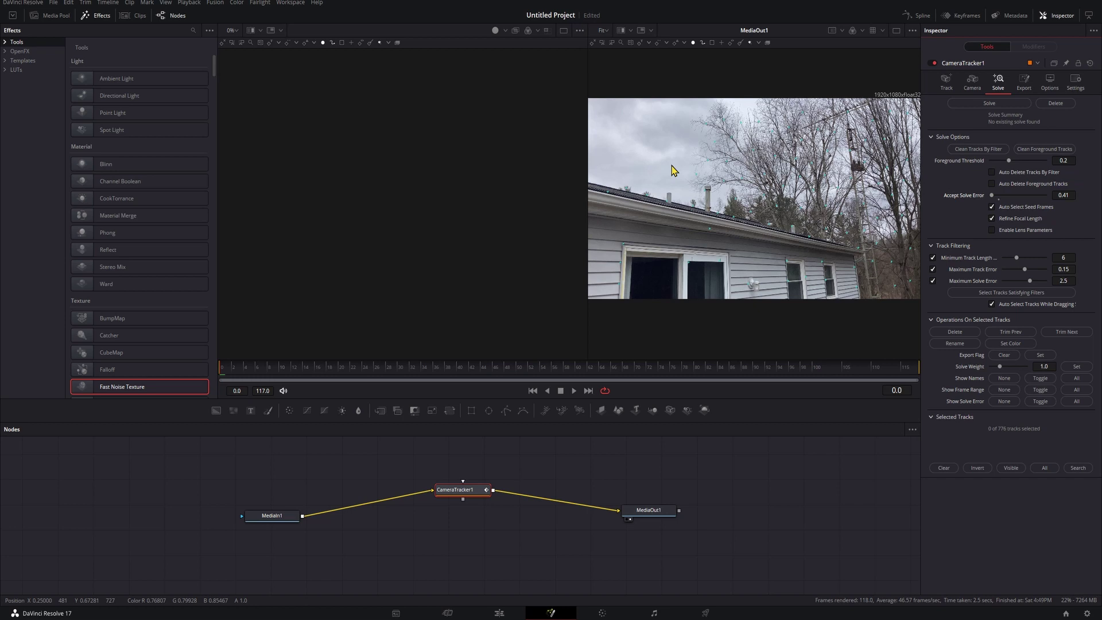
{"action": "left_click_drag", "start_coordinate": [1030, 281], "coordinate": [1012, 270]}
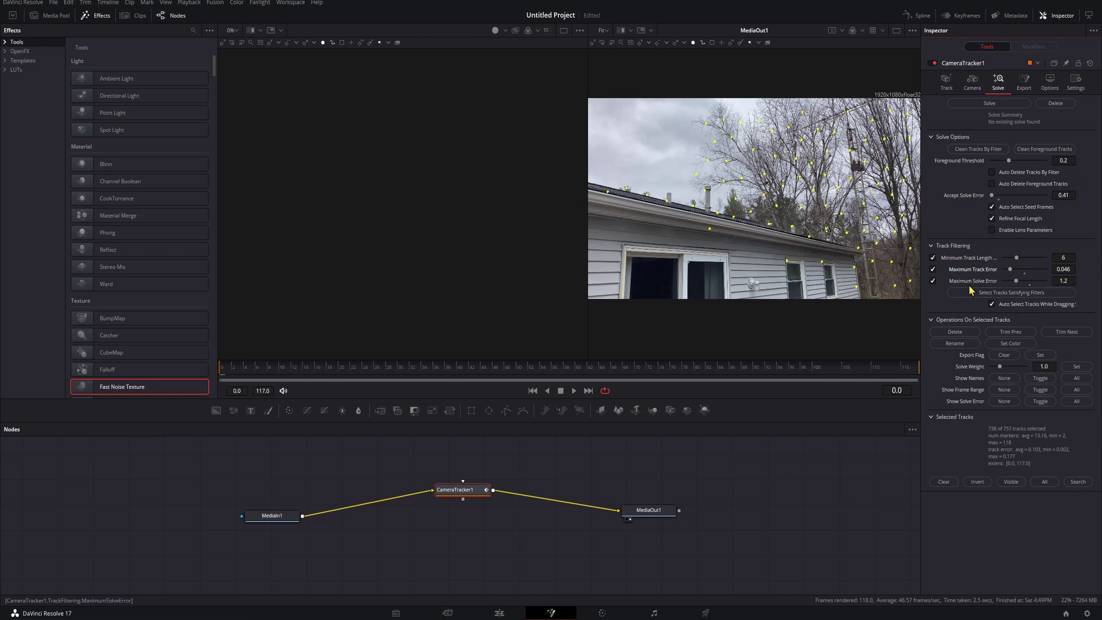
{"action": "left_click_drag", "start_coordinate": [1016, 281], "coordinate": [1010, 282]}
Solve the camera over frames 0–117, then scrub to frame 81 to inspect the solved tracks
{"action": "left_click", "coordinate": [988, 104]}
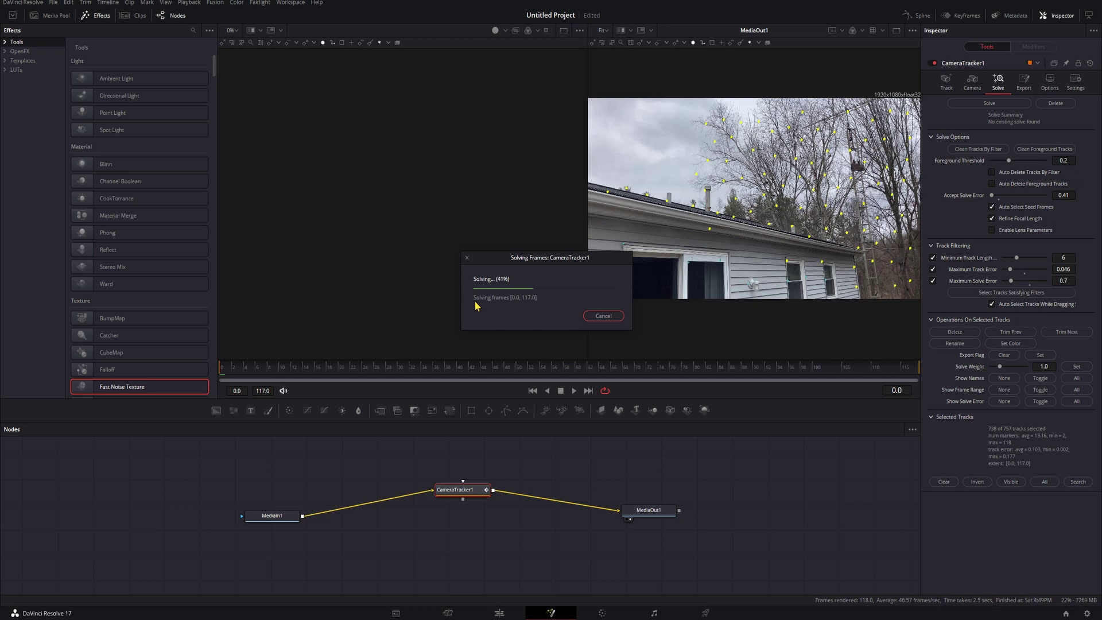
{"action": "left_click_drag", "start_coordinate": [220, 370], "coordinate": [367, 373]}
{"action": "left_click_drag", "start_coordinate": [725, 373], "coordinate": [296, 395]}
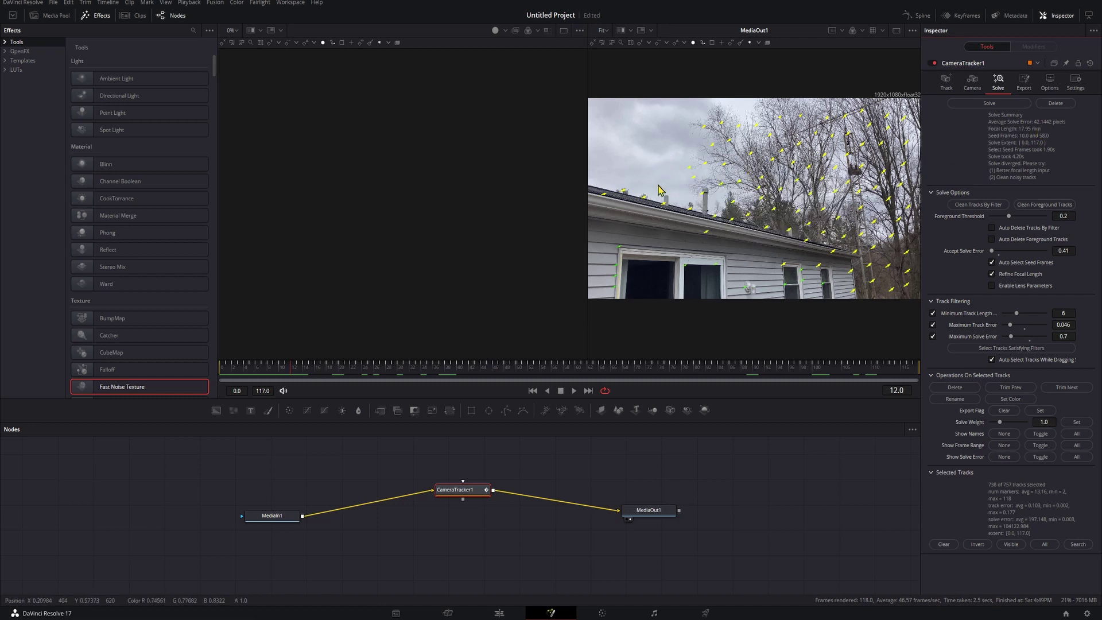
Review the camera and solve results, then bring up CameraTracker1's export settings
{"action": "left_click", "coordinate": [972, 84]}
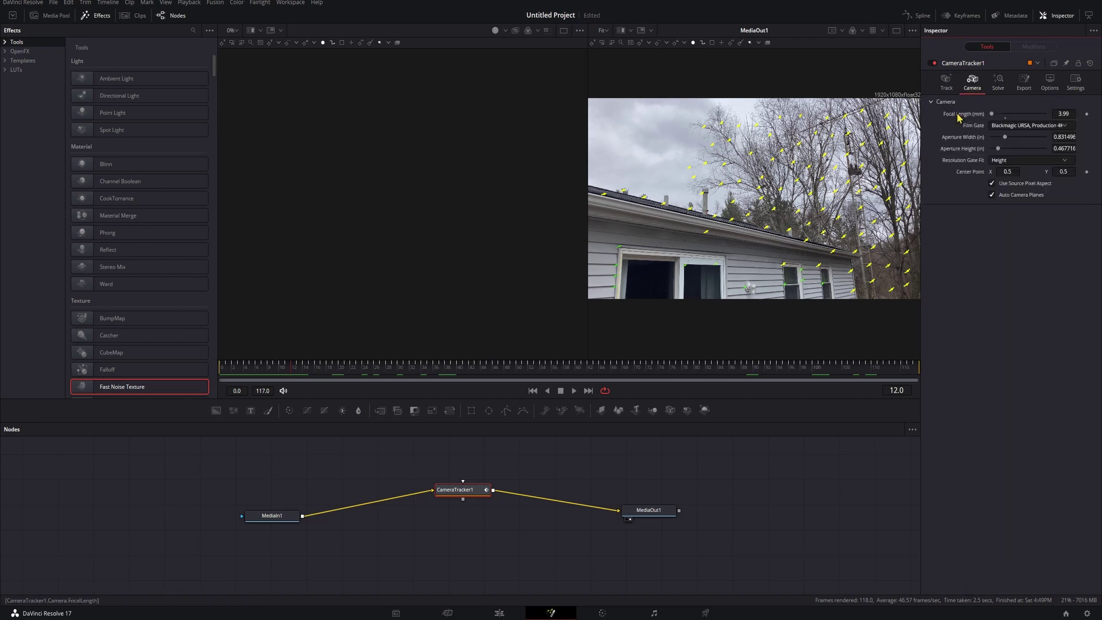
{"action": "left_click", "coordinate": [998, 82]}
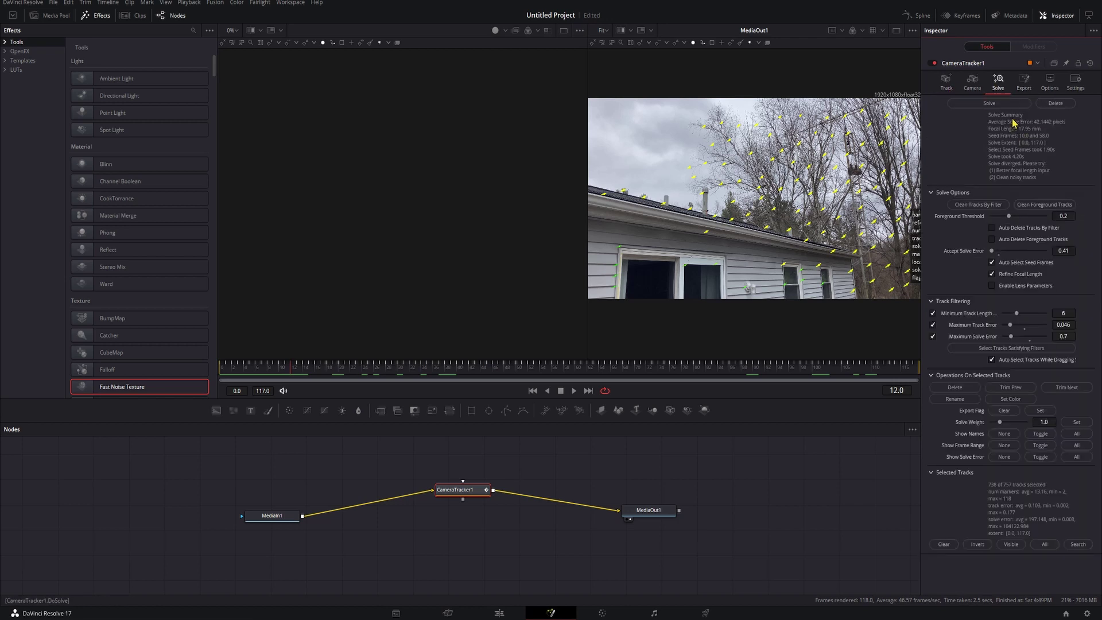
{"action": "left_click", "coordinate": [1023, 81]}
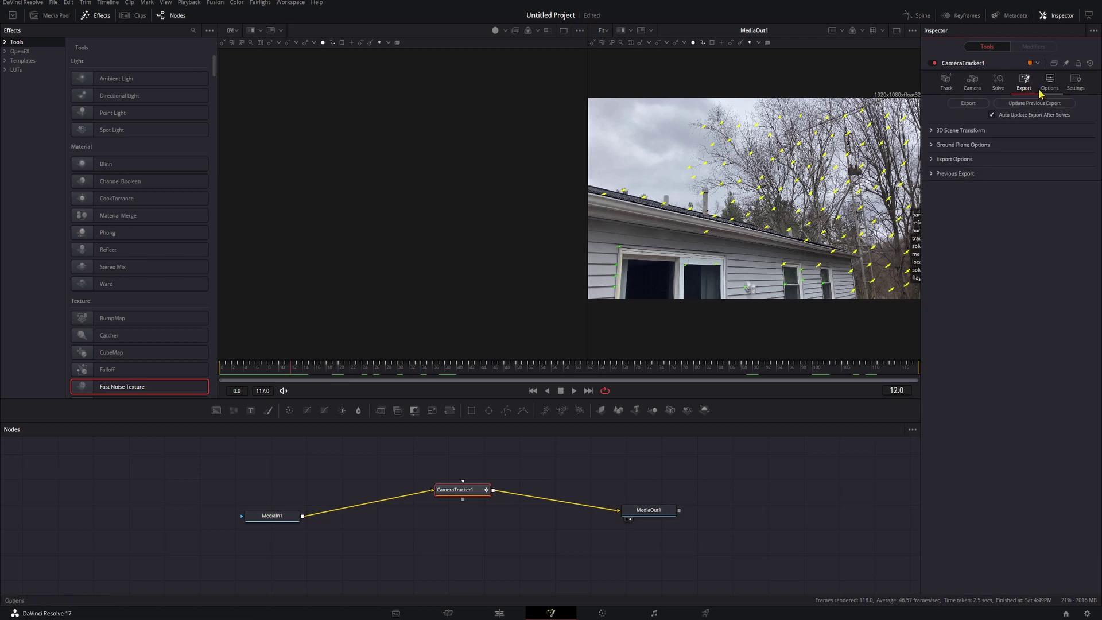
Export the solved camera as 3D scene nodes and move them into the working area
{"action": "left_click", "coordinate": [968, 103]}
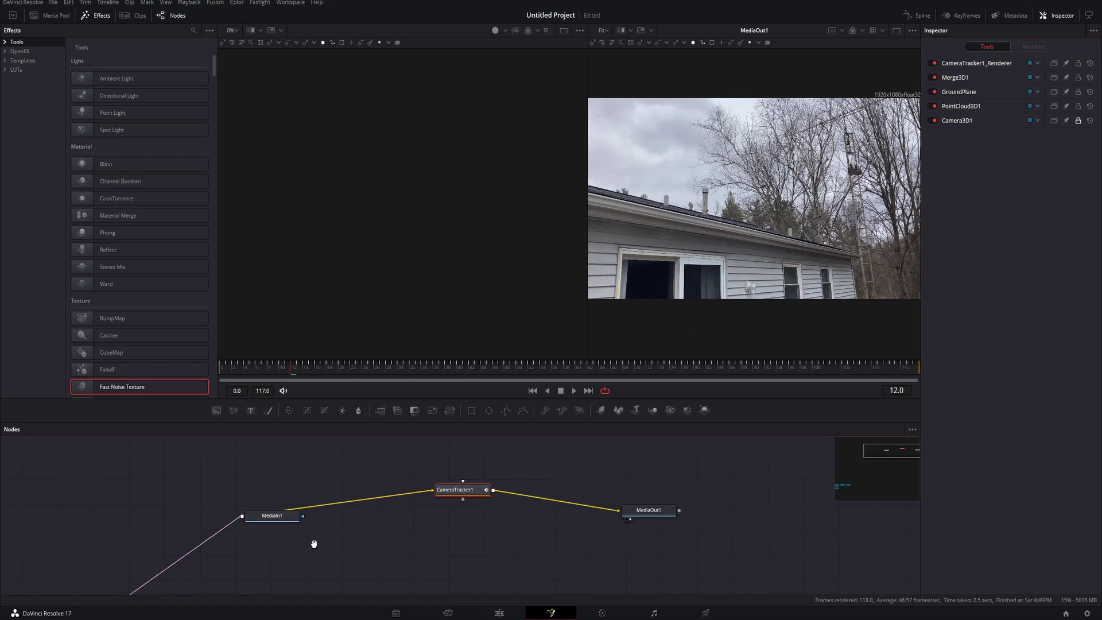
{"action": "scroll", "coordinate": [314, 537], "scroll_direction": "down", "scroll_amount": 5}
{"action": "scroll", "coordinate": [331, 532], "scroll_direction": "down", "scroll_amount": 5}
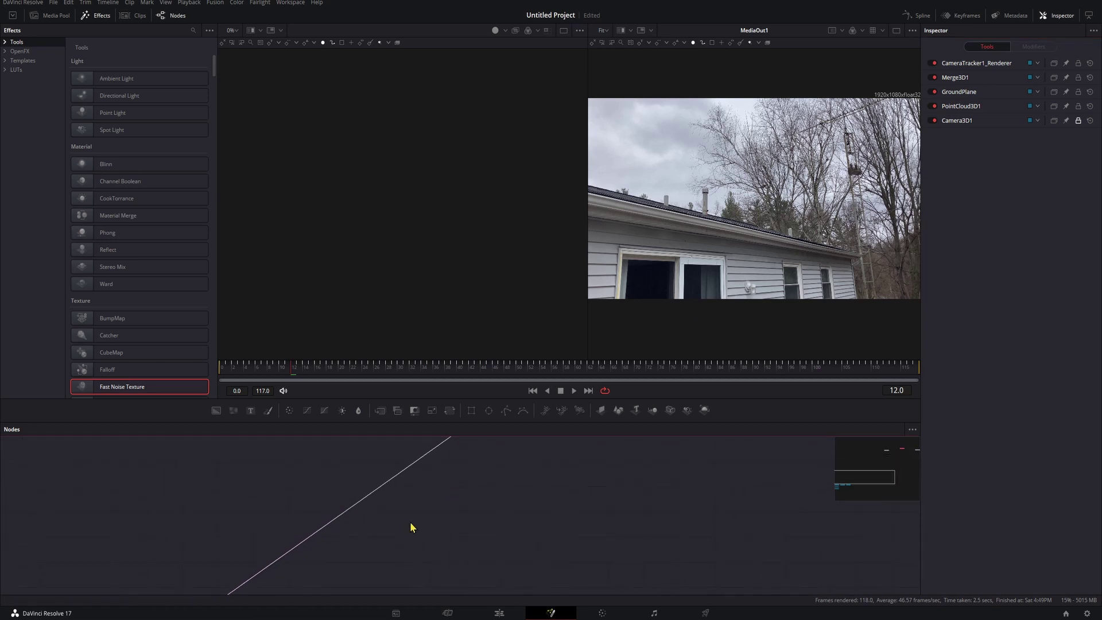
{"action": "left_click_drag", "start_coordinate": [439, 516], "coordinate": [491, 458]}
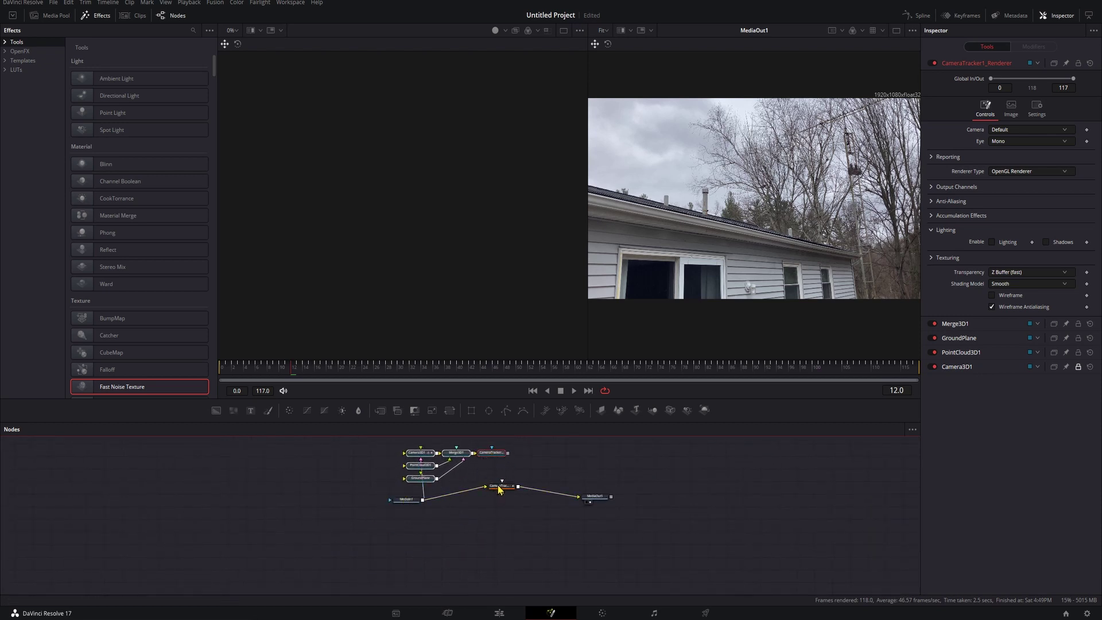
Pull CameraTracker1 out of the chain and connect CameraTracker1_Renderer's output to MediaOut1
{"action": "left_click_drag", "start_coordinate": [498, 489], "coordinate": [674, 474]}
{"action": "left_click_drag", "start_coordinate": [488, 457], "coordinate": [535, 460]}
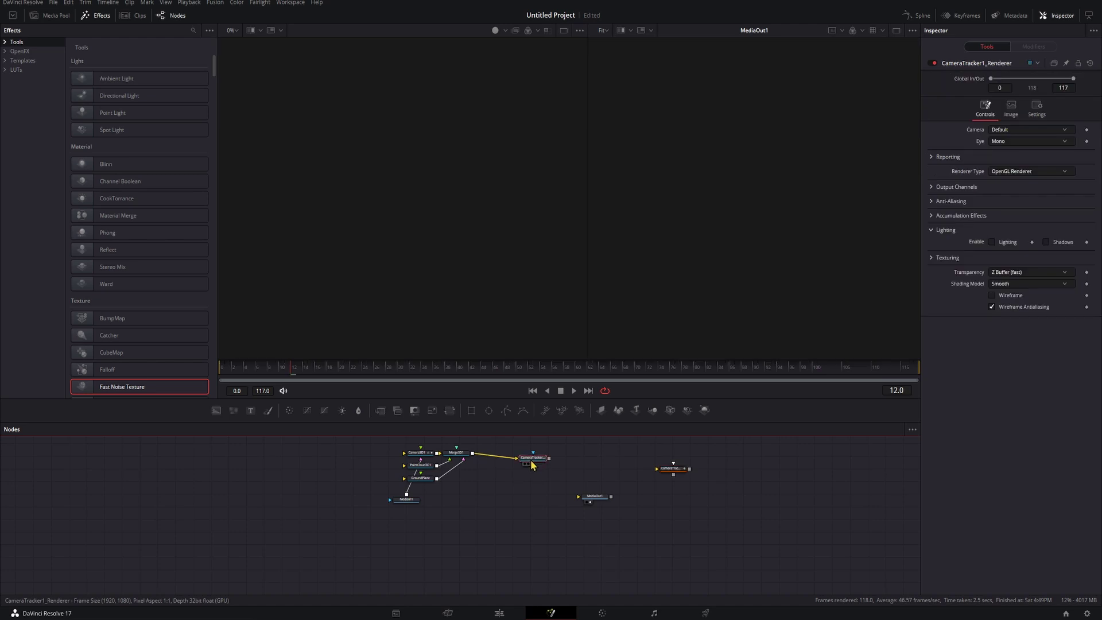
{"action": "scroll", "coordinate": [537, 463], "scroll_direction": "up", "scroll_amount": 5}
{"action": "scroll", "coordinate": [543, 472], "scroll_direction": "down", "scroll_amount": 5}
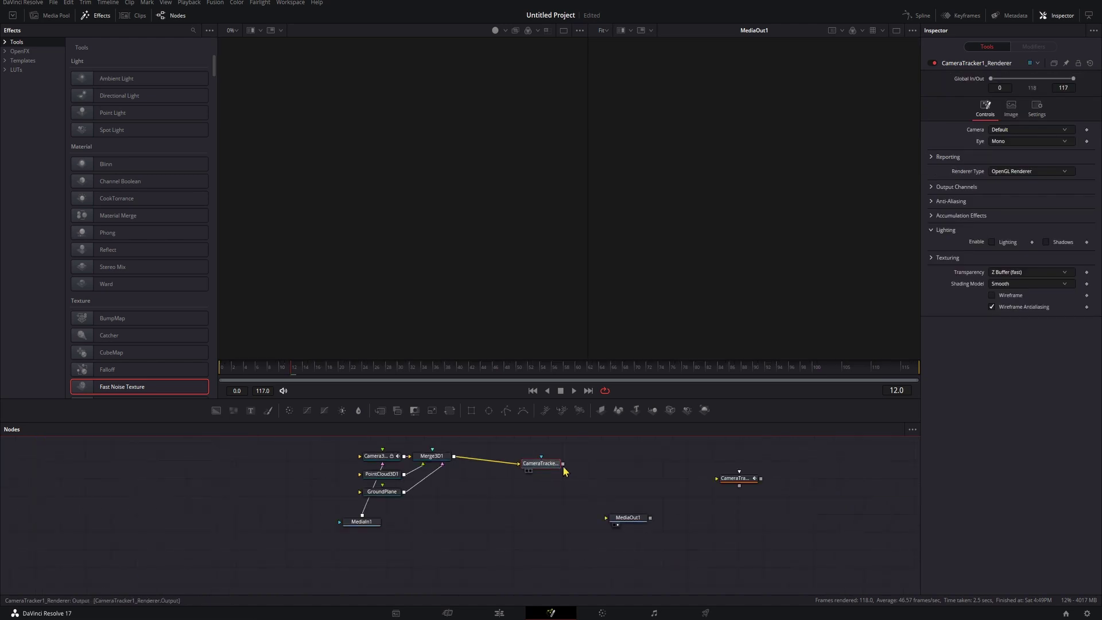
{"action": "left_click_drag", "start_coordinate": [563, 464], "coordinate": [618, 519]}
Show Merge3D1 in the left viewer and move the node up beside its 3D inputs
{"action": "left_click", "coordinate": [484, 491]}
{"action": "key", "text": "1"}
{"action": "left_click_drag", "start_coordinate": [485, 490], "coordinate": [491, 467]}
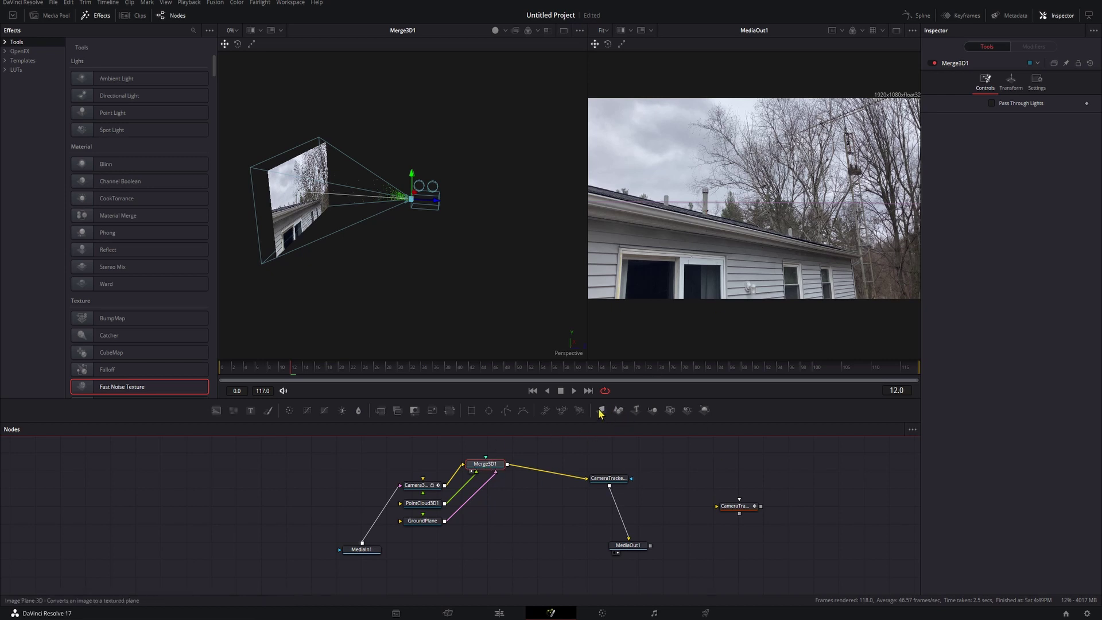
Add a Merge3D2 node after Merge3D1 and position it in the node graph
{"action": "left_click", "coordinate": [651, 410]}
{"action": "left_click_drag", "start_coordinate": [559, 478], "coordinate": [550, 456]}
{"action": "left_click_drag", "start_coordinate": [543, 496], "coordinate": [554, 534]}
{"action": "left_click", "coordinate": [474, 462]}
Import the FBX scene 'Aliens in the Sky.fbx' into the composition
{"action": "left_click", "coordinate": [215, 3]}
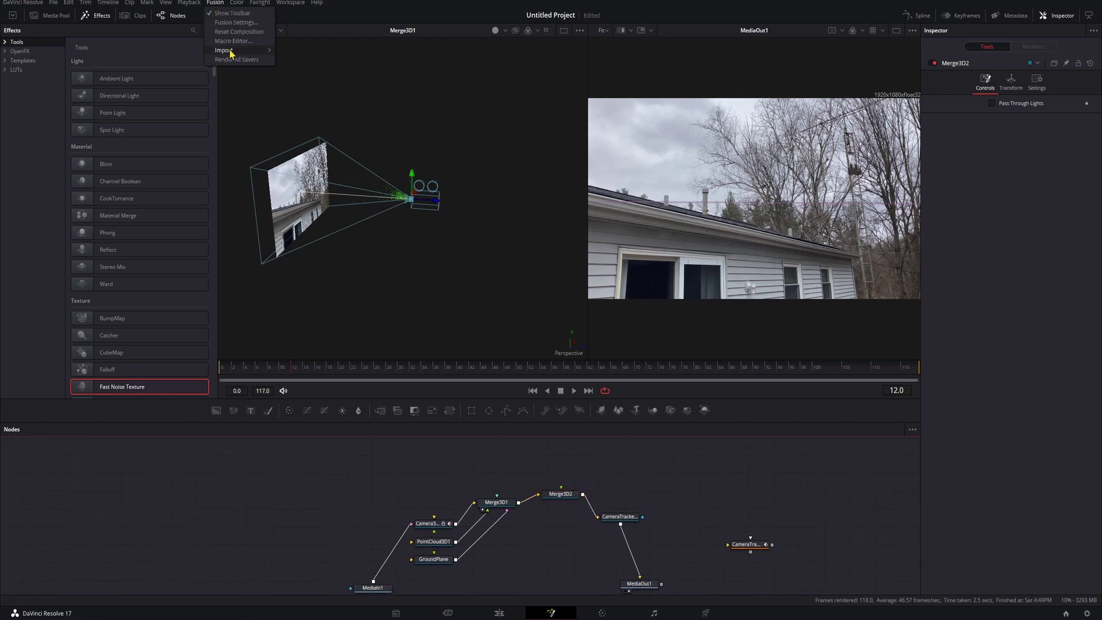
{"action": "mouse_move", "coordinate": [233, 50]}
{"action": "left_click", "coordinate": [293, 60]}
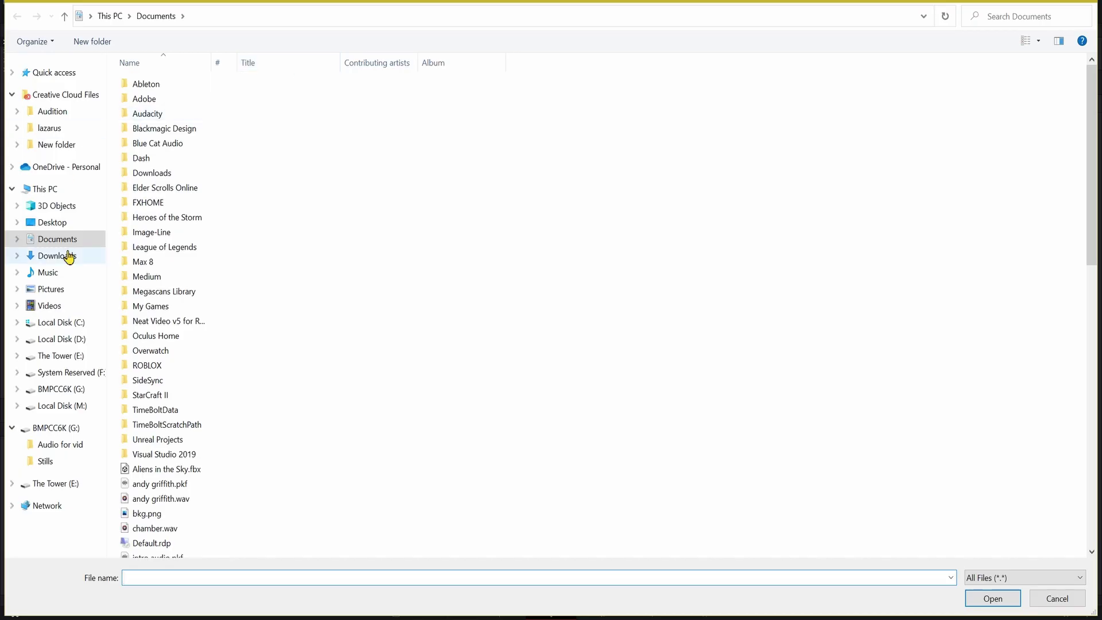
{"action": "double_click", "coordinate": [166, 469]}
Confirm the FBX import and connect the UFO scene's Merge3D3 output into Merge3D2
{"action": "left_click", "coordinate": [672, 403]}
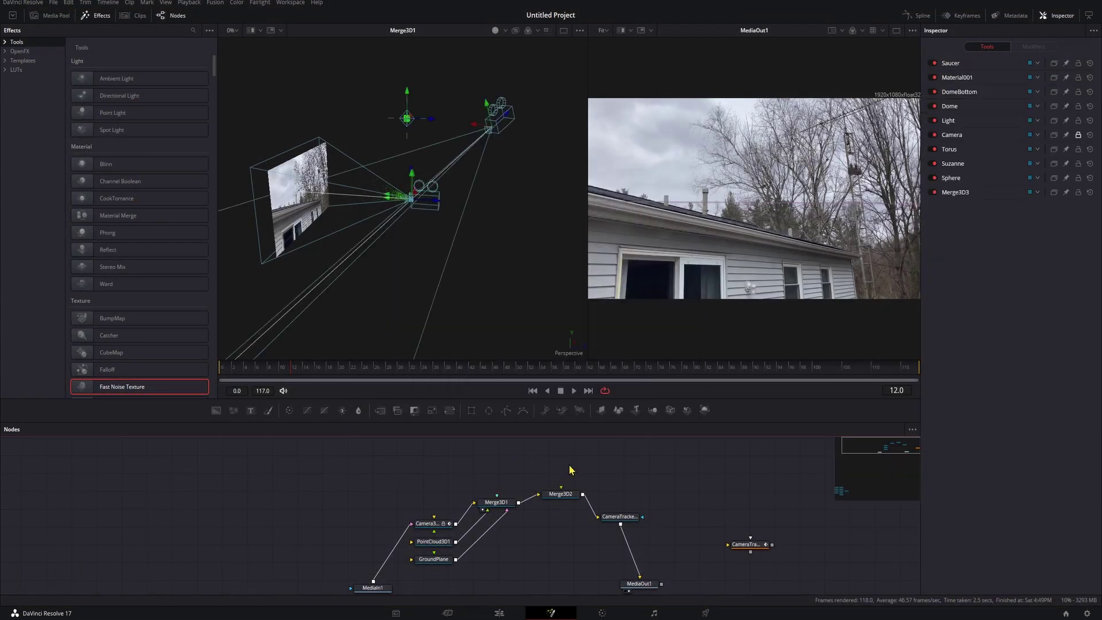
{"action": "scroll", "coordinate": [300, 512], "scroll_direction": "down", "scroll_amount": 6}
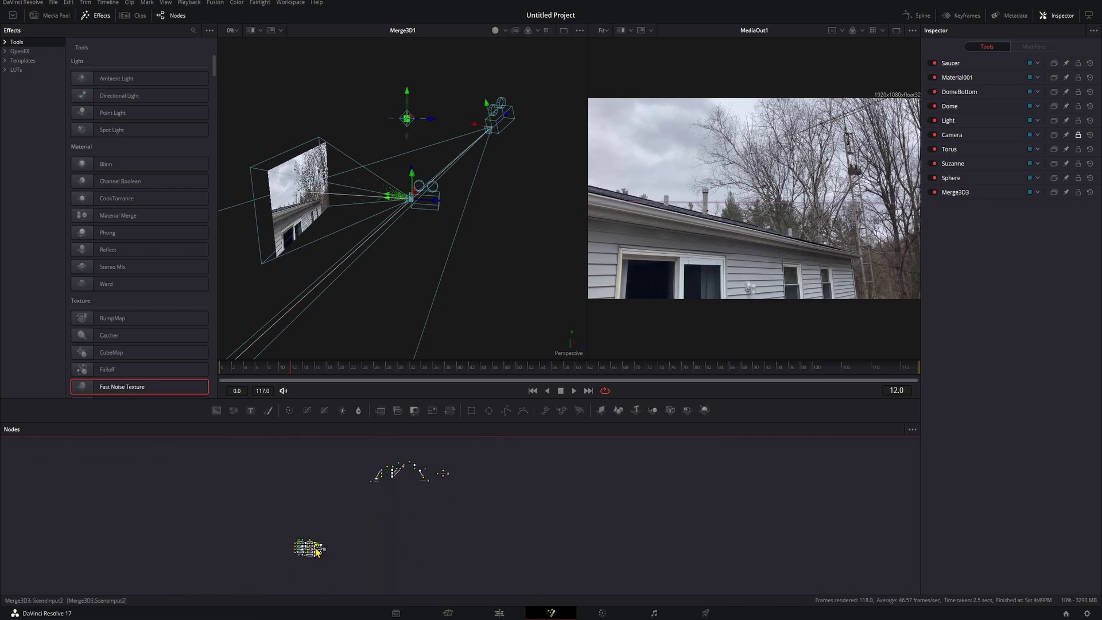
{"action": "left_click", "coordinate": [318, 550]}
{"action": "scroll", "coordinate": [327, 528], "scroll_direction": "up", "scroll_amount": 6}
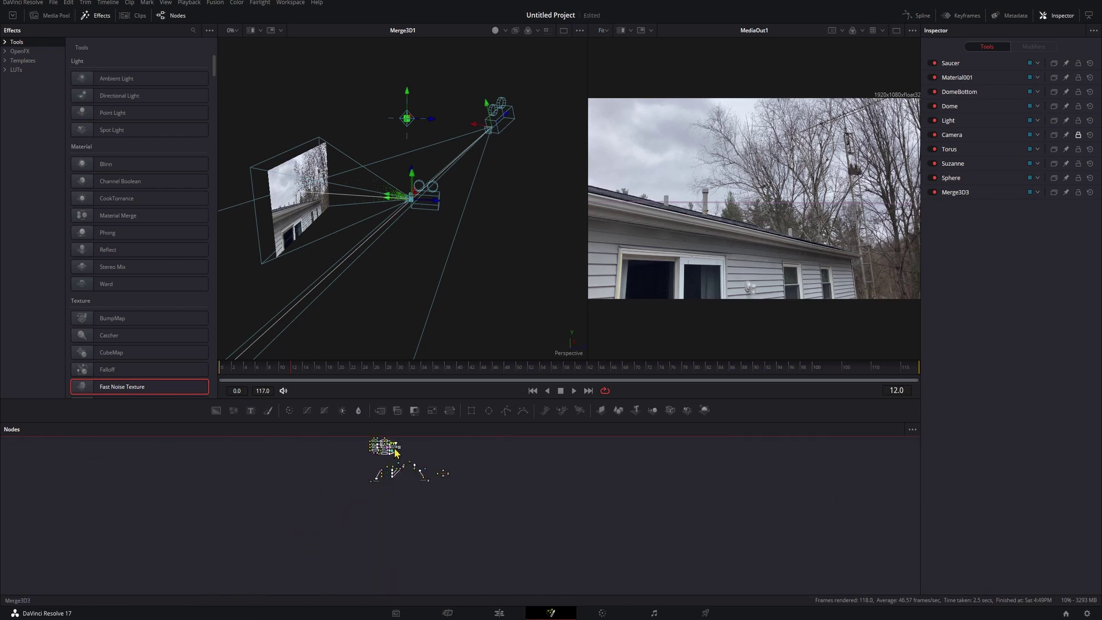
{"action": "scroll", "coordinate": [373, 458], "scroll_direction": "up", "scroll_amount": 2}
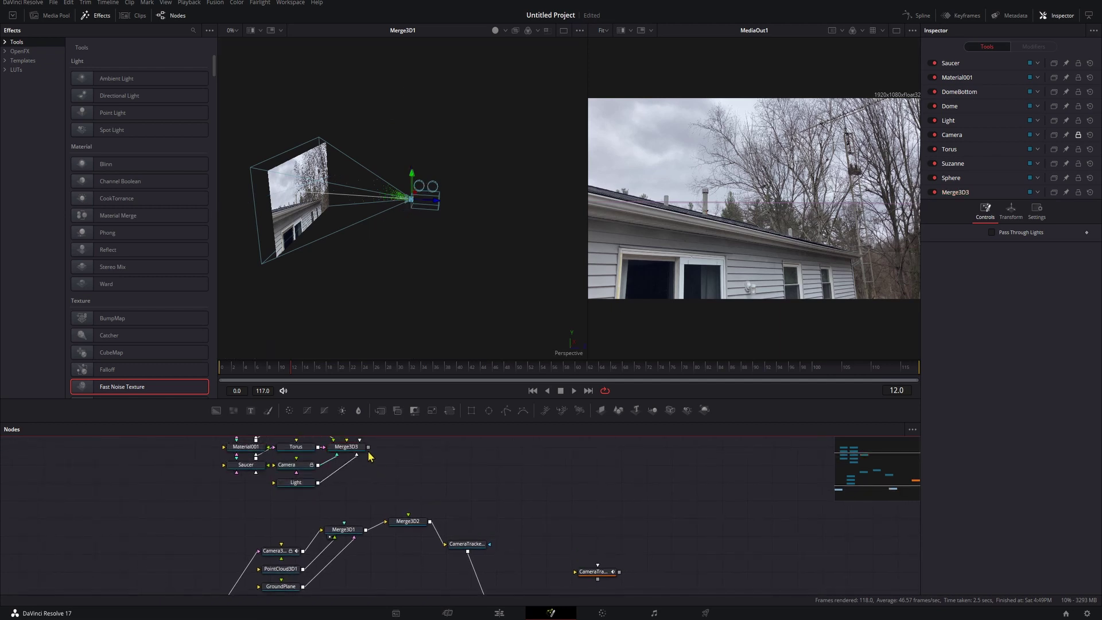
{"action": "left_click_drag", "start_coordinate": [368, 447], "coordinate": [408, 516]}
{"action": "left_click", "coordinate": [359, 447]}
{"action": "scroll", "coordinate": [359, 447], "scroll_direction": "up", "scroll_amount": 1}
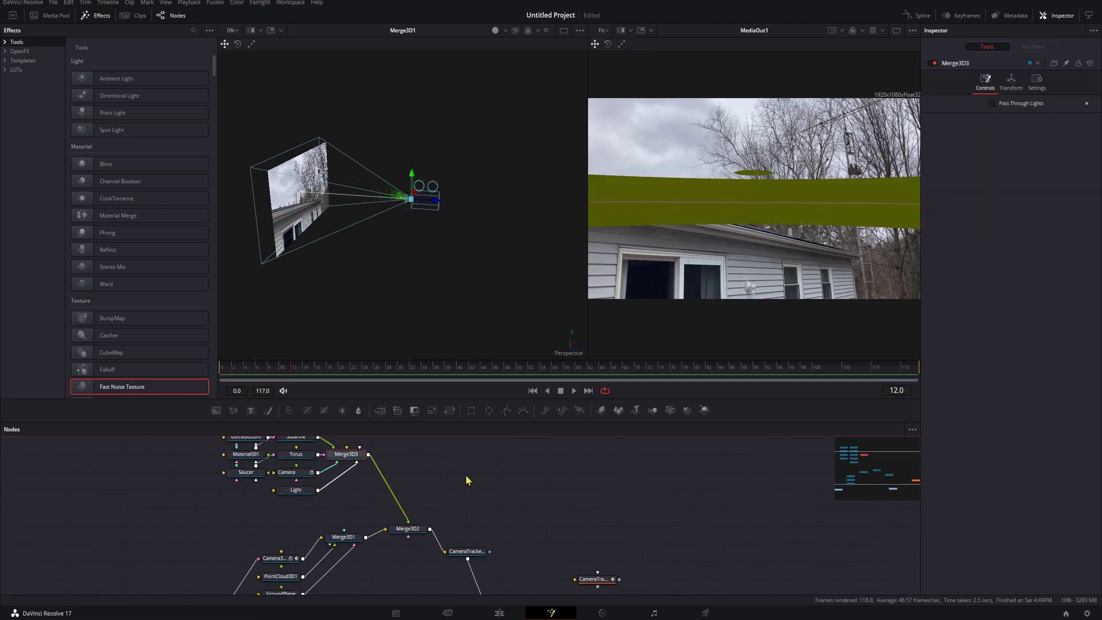
Lower Merge3D3's Transform scale from 0.0145 down to 0.0013, briefly trying a Sphere connection
{"action": "left_click_drag", "start_coordinate": [344, 459], "coordinate": [404, 472]}
{"action": "left_click", "coordinate": [1010, 83]}
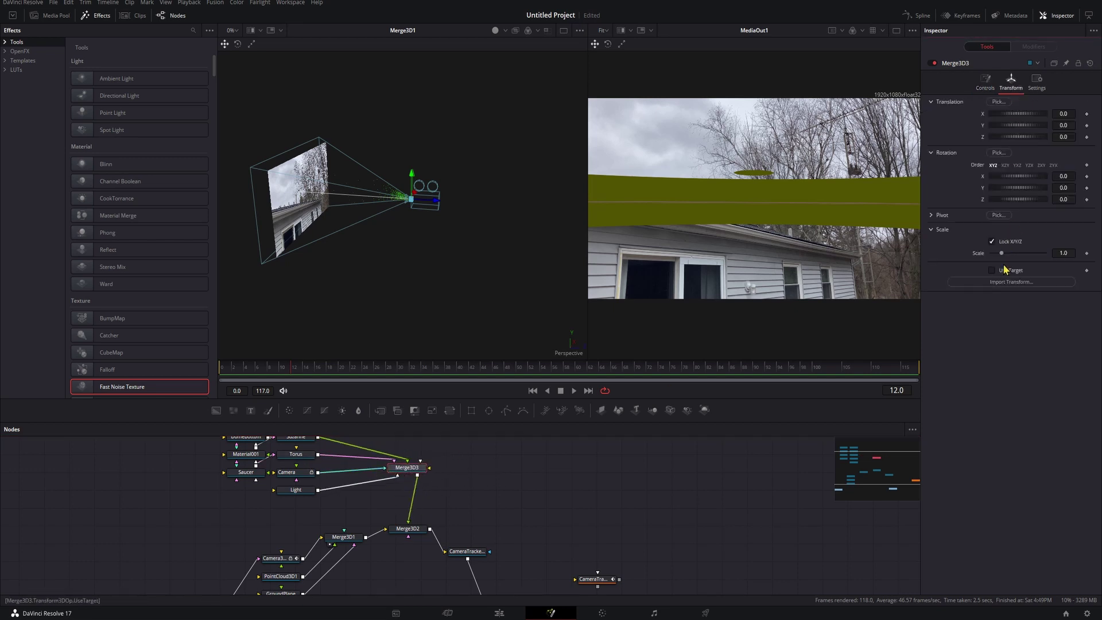
{"action": "left_click_drag", "start_coordinate": [1002, 253], "coordinate": [896, 248]}
{"action": "scroll", "coordinate": [348, 462], "scroll_direction": "up", "scroll_amount": 2}
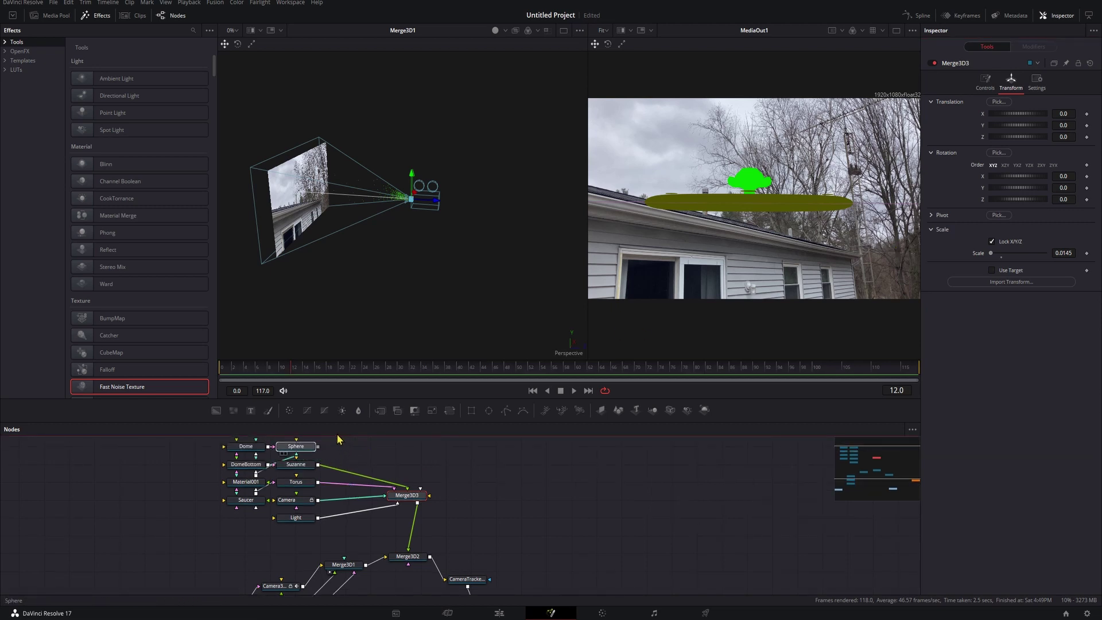
{"action": "left_click_drag", "start_coordinate": [317, 446], "coordinate": [423, 499]}
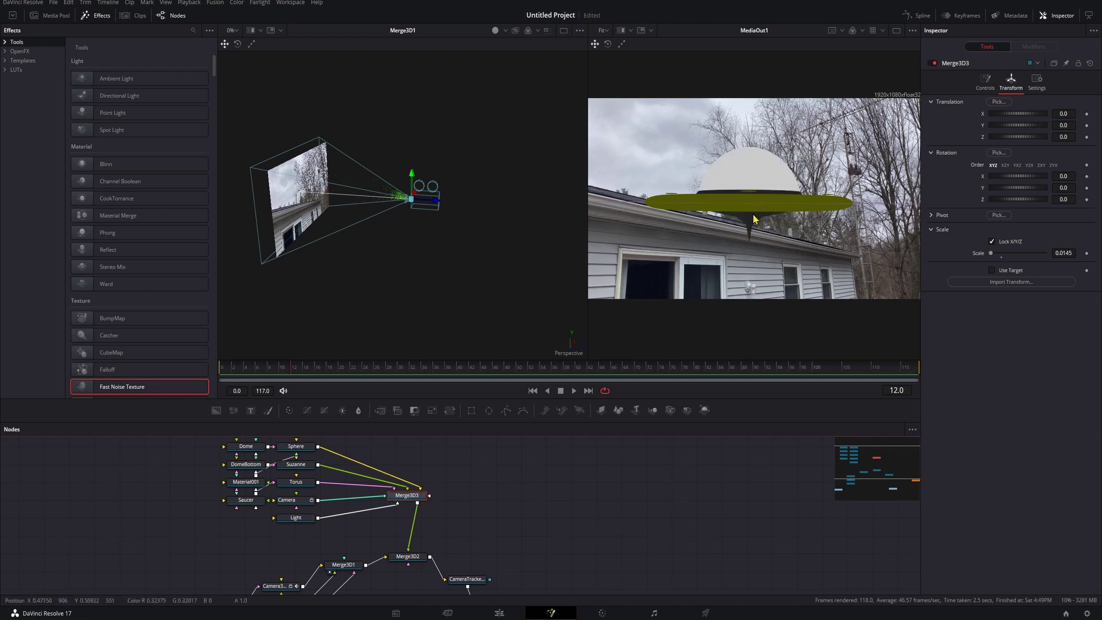
{"action": "mouse_move", "coordinate": [421, 488]}
{"action": "left_mouse_down"}
{"action": "mouse_move", "coordinate": [422, 474]}
{"action": "mouse_move", "coordinate": [420, 488]}
{"action": "left_mouse_up"}
{"action": "left_click_drag", "start_coordinate": [991, 254], "coordinate": [989, 255]}
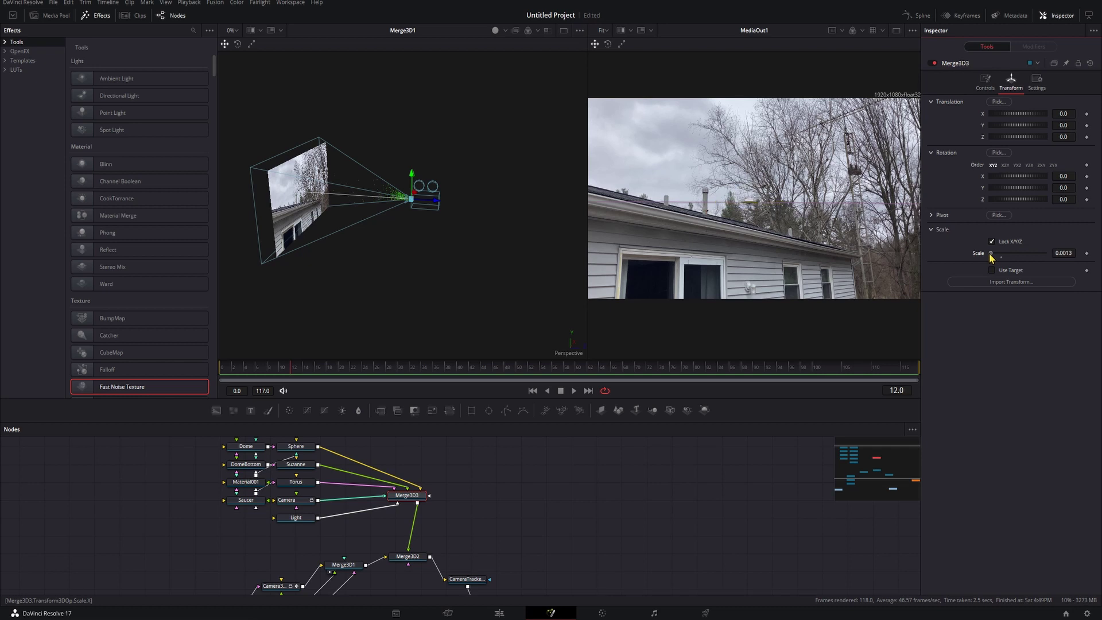
Set Merge3D3 to scale 0.0053 and translation -3.449, 1.304, -1.45, then return to frame 0
{"action": "left_click_drag", "start_coordinate": [989, 252], "coordinate": [990, 253]}
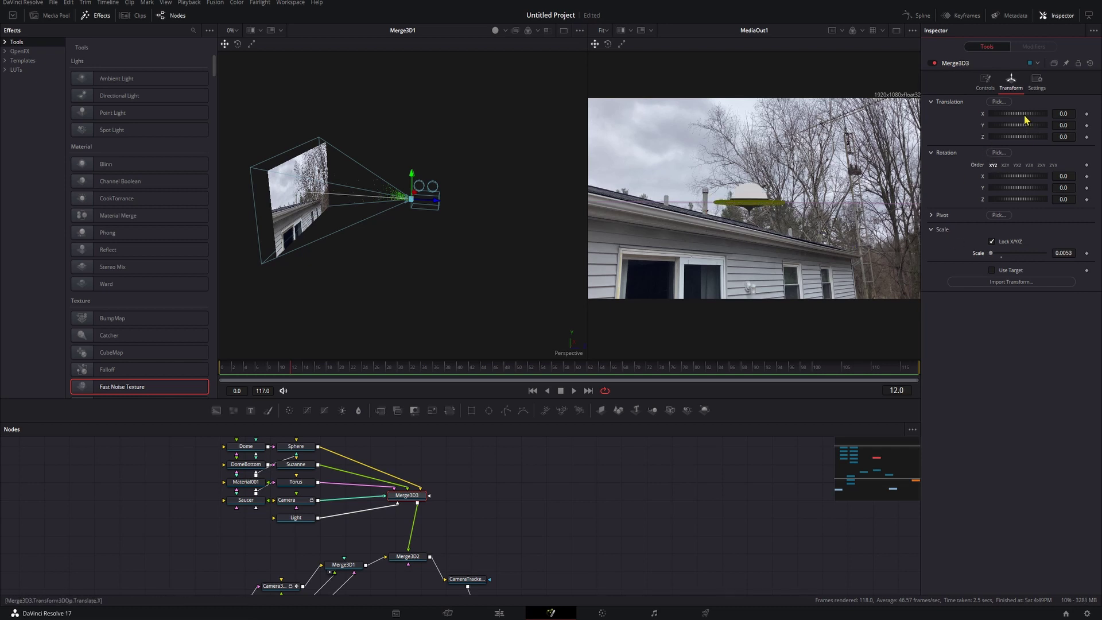
{"action": "mouse_move", "coordinate": [1025, 114]}
{"action": "left_mouse_down"}
{"action": "mouse_move", "coordinate": [984, 115]}
{"action": "mouse_move", "coordinate": [1031, 132]}
{"action": "mouse_move", "coordinate": [1013, 139]}
{"action": "mouse_move", "coordinate": [999, 115]}
{"action": "left_mouse_up"}
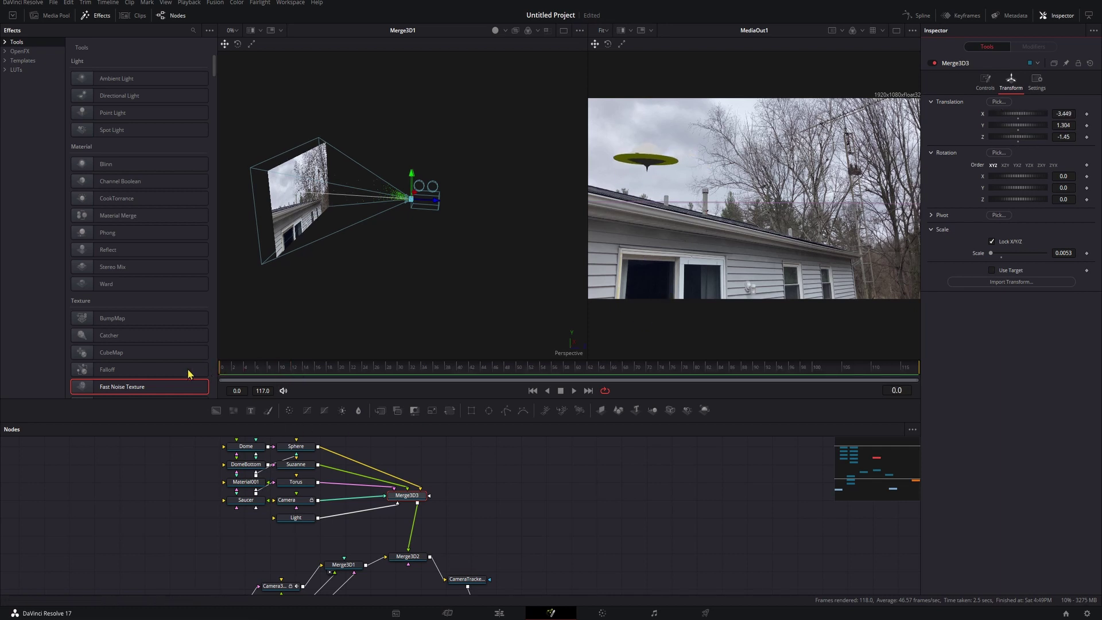
{"action": "left_click_drag", "start_coordinate": [295, 374], "coordinate": [180, 373]}
Play the composite, then keyframe Merge3D3's Scale at 0.0053 on frame 100
{"action": "key", "text": "space"}
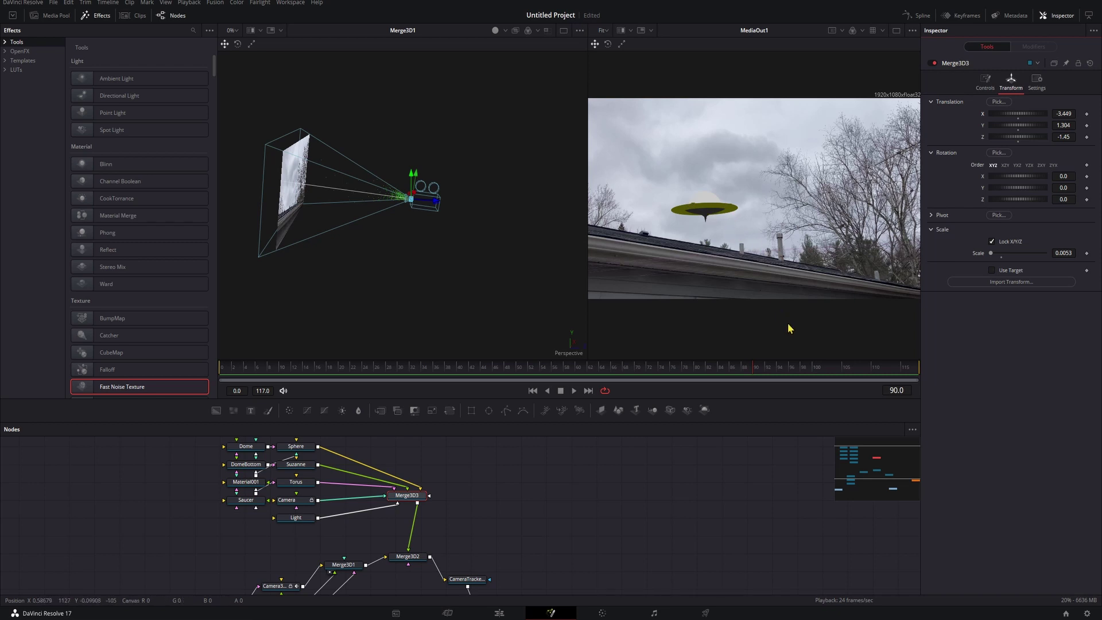
{"action": "left_click", "coordinate": [815, 376]}
{"action": "left_click", "coordinate": [1086, 254]}
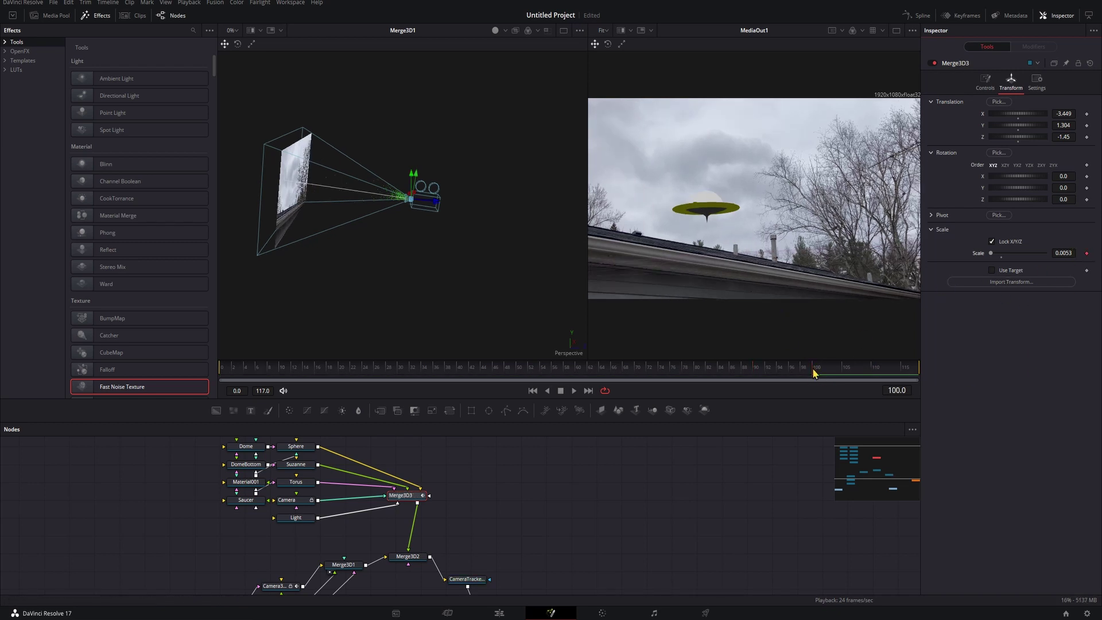
Key Merge3D3's Scale to 0 at frame 102
{"action": "key", "text": "Right"}
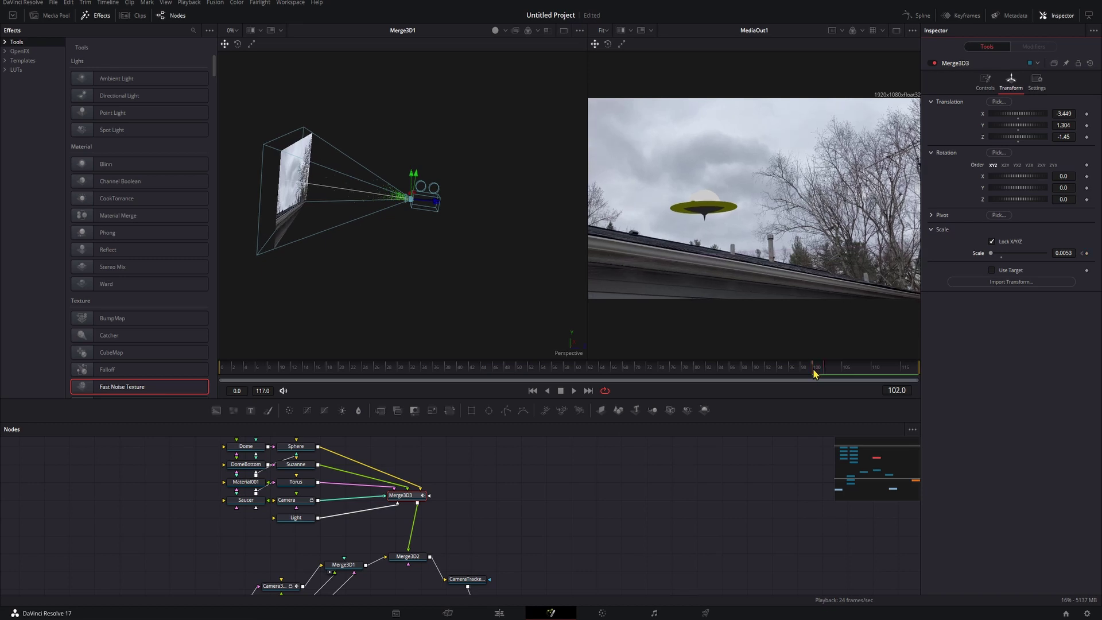
{"action": "left_click", "coordinate": [1060, 253]}
{"action": "type", "text": "0"}
{"action": "key", "text": "Return"}
Scrub frames 100–102 to confirm the saucer vanishes, then play from the start
{"action": "left_click", "coordinate": [816, 372]}
{"action": "left_click_drag", "start_coordinate": [819, 372], "coordinate": [165, 375]}
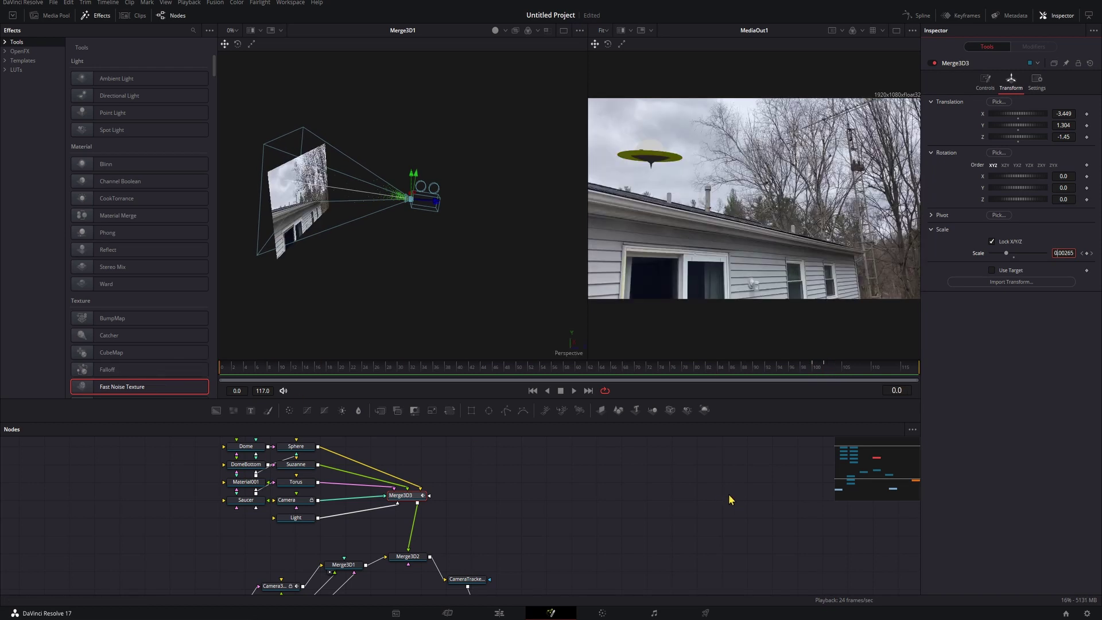
{"action": "key", "text": "space"}
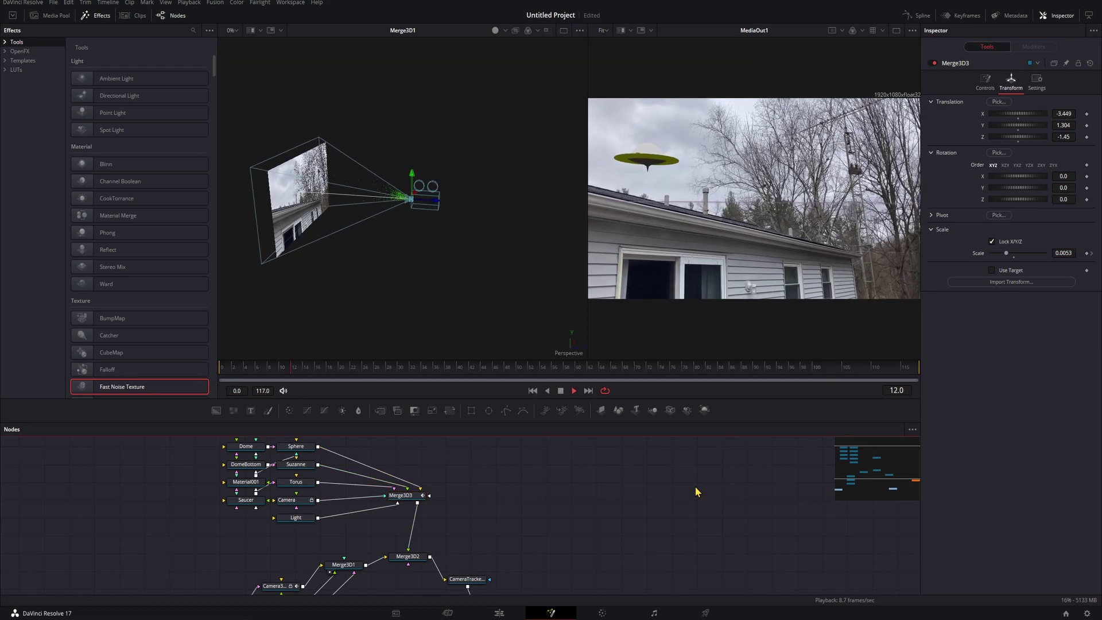